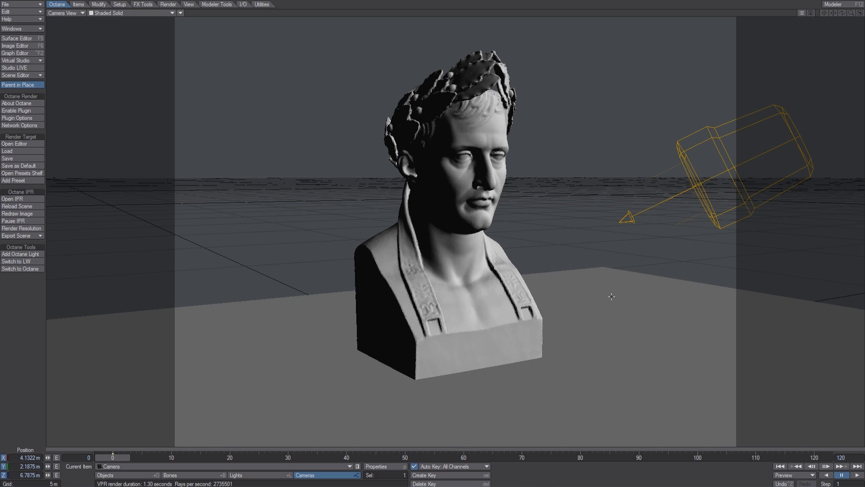
# Switch the scene to Octane rendering and open the live IPR preview of the bust.
pyautogui.press('s')
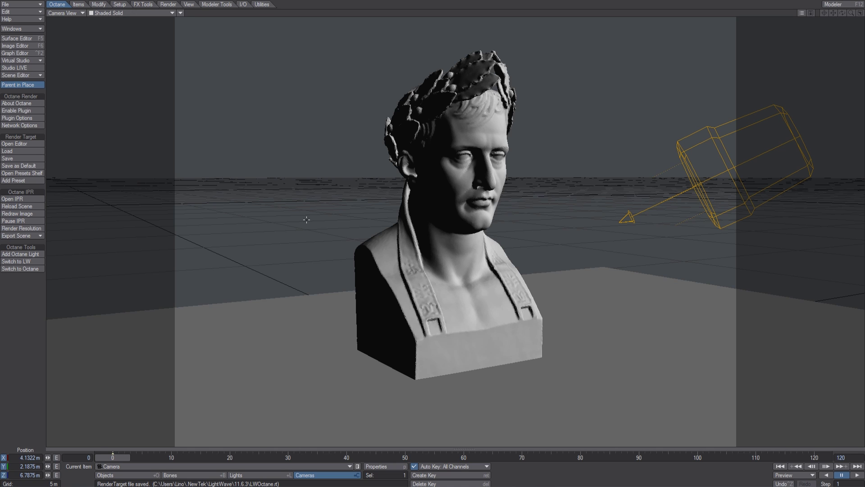
pyautogui.click(26, 270)
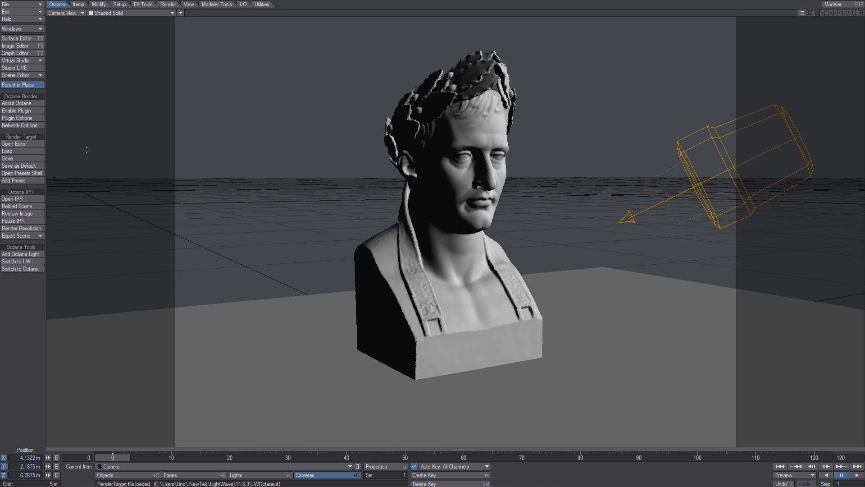
pyautogui.click(25, 199)
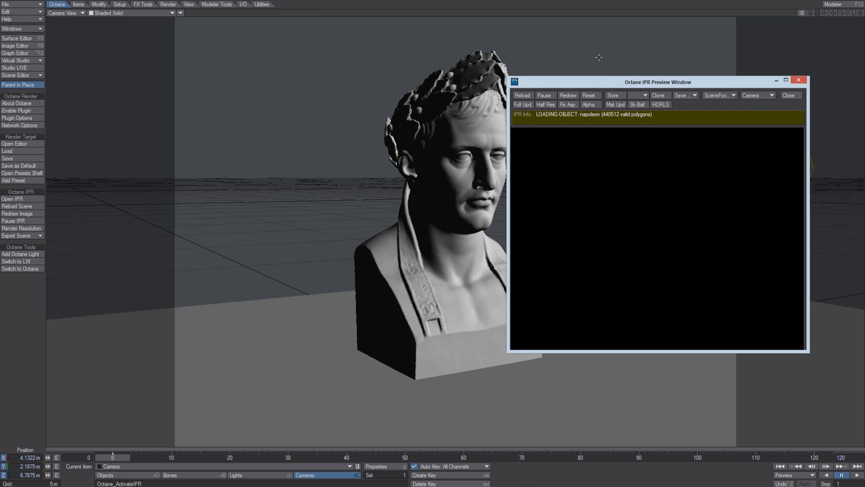
pyautogui.moveTo(651, 83); pyautogui.dragTo(670, 84)
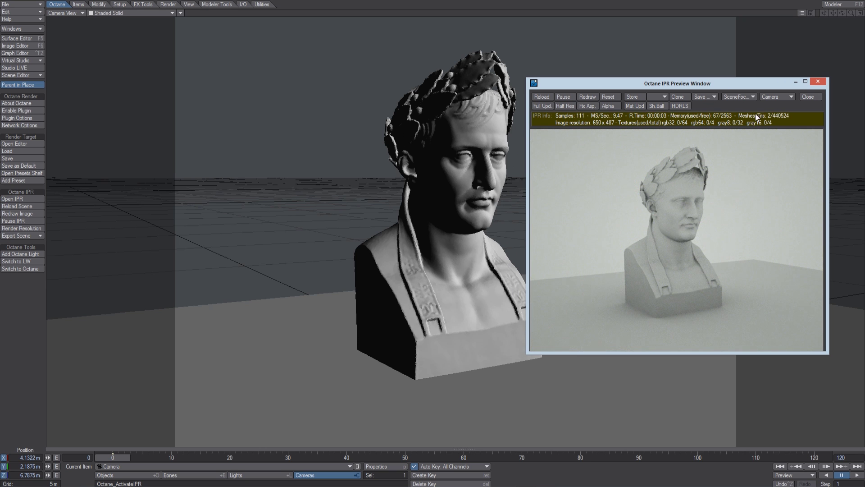
# Set the IPR preview to the Perspective view, orbit and zoom in on the bust, and move the preview clear of the light.
pyautogui.click(782, 95)
pyautogui.click(787, 101)
pyautogui.moveTo(723, 233); pyautogui.dragTo(701, 231)
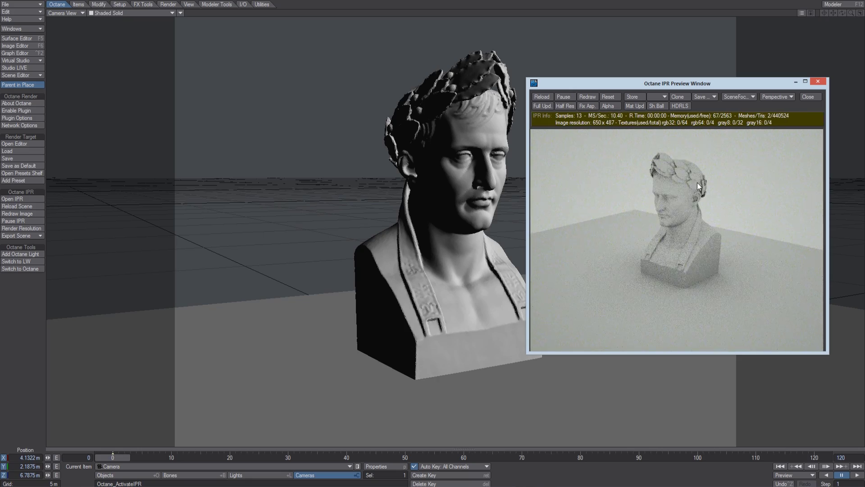
pyautogui.moveTo(696, 182); pyautogui.dragTo(714, 198, button='right')
pyautogui.moveTo(714, 198); pyautogui.dragTo(699, 224)
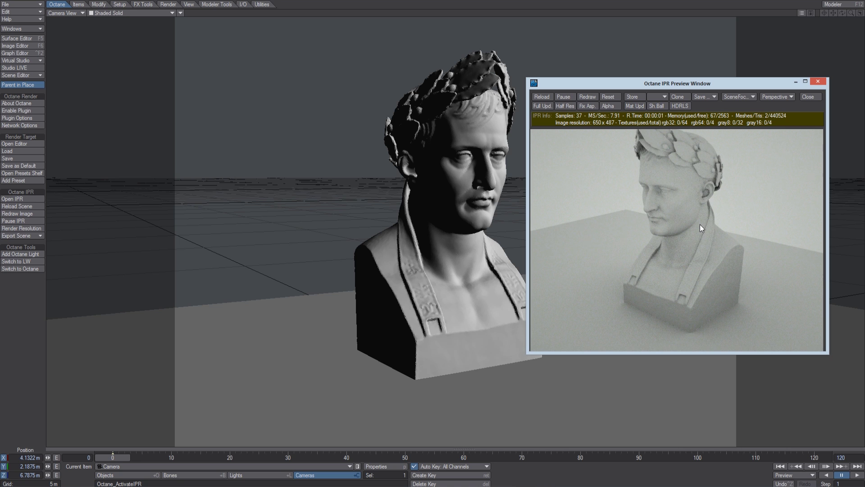
pyautogui.moveTo(739, 88); pyautogui.dragTo(298, 86)
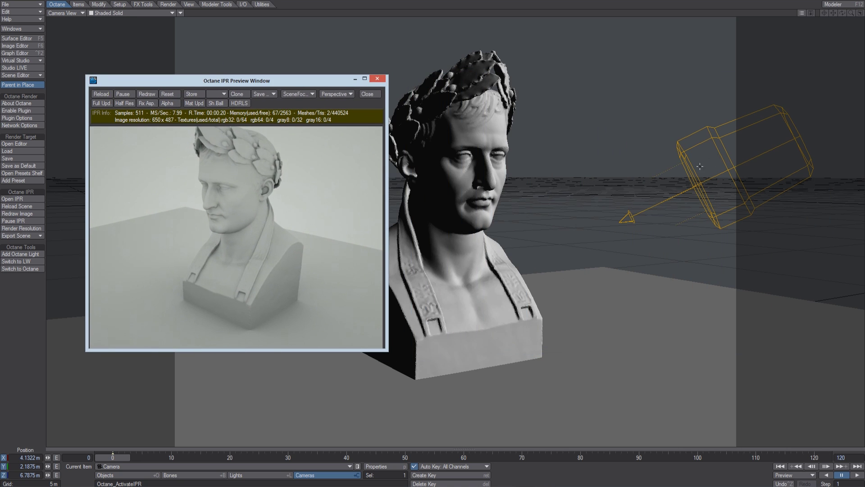
# Change the scene light's type to OCTANE_Light in its properties.
pyautogui.click(705, 190)
pyautogui.press('p')
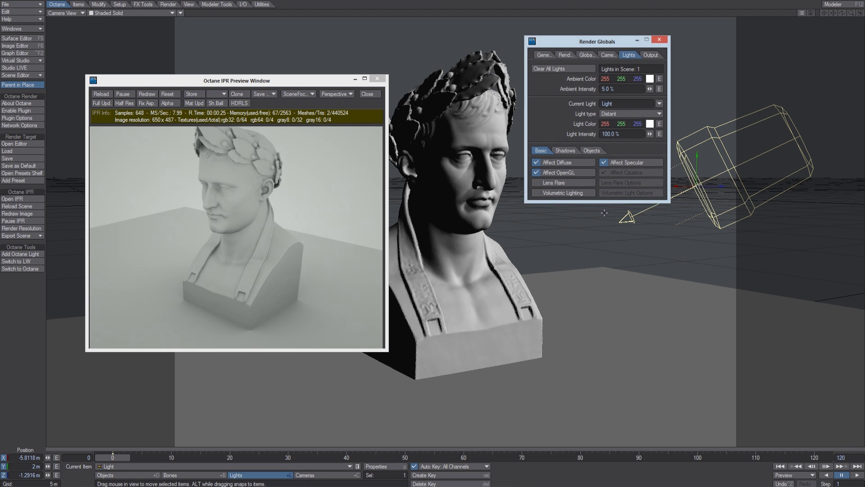
pyautogui.click(631, 114)
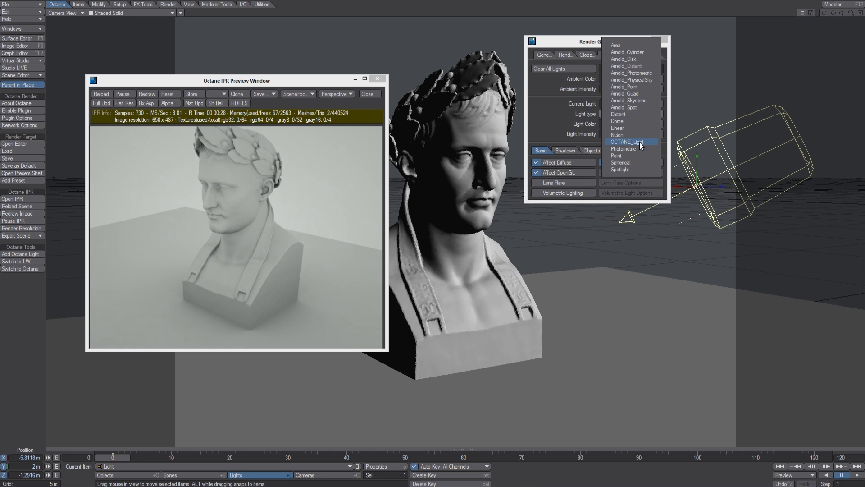
pyautogui.click(627, 142)
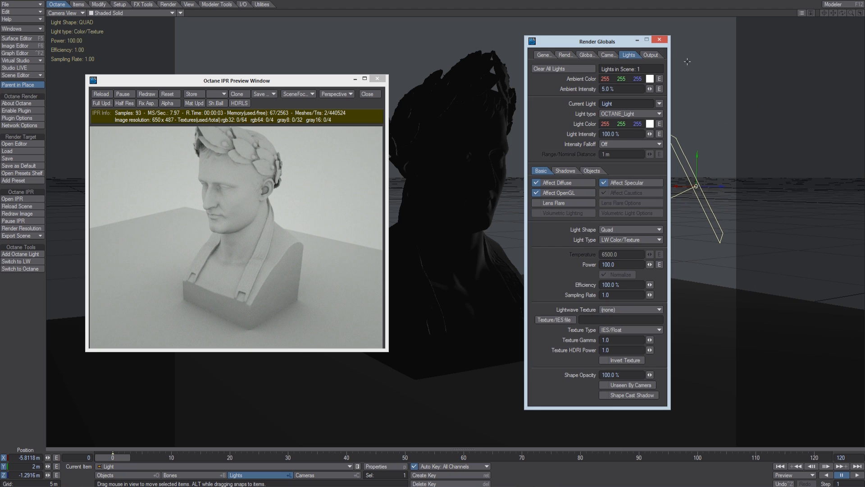
pyautogui.click(659, 39)
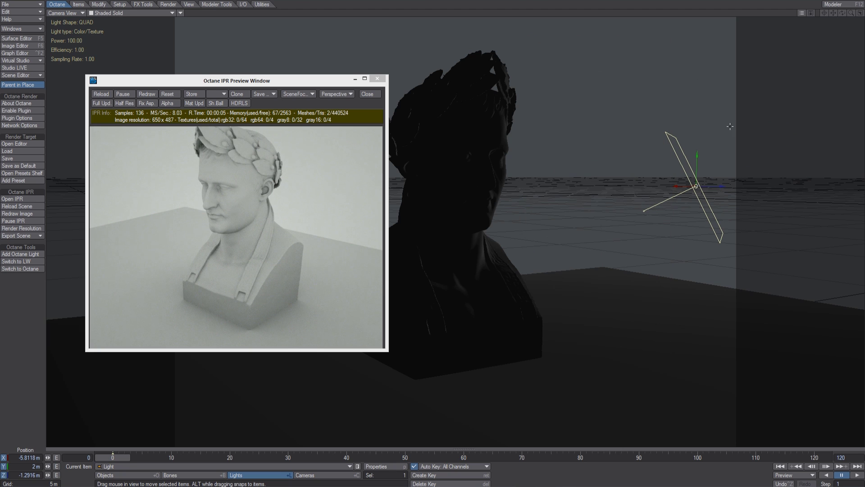
# Nudge the light, enable the shader ball and material updates in the IPR preview, and reload the scene there.
pyautogui.moveTo(423, 157); pyautogui.dragTo(432, 156)
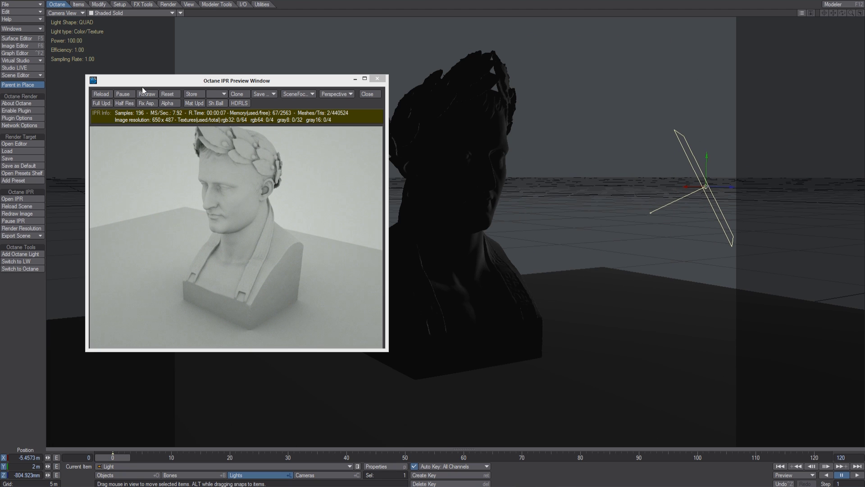
pyautogui.click(217, 103)
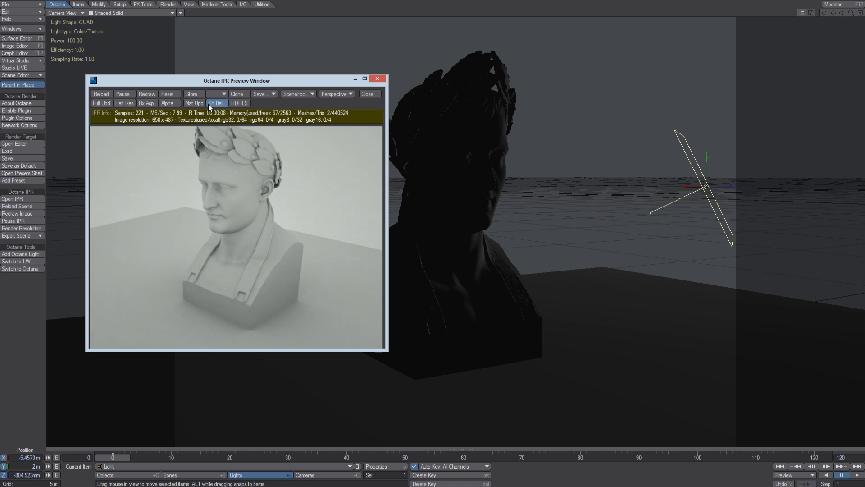
pyautogui.click(194, 103)
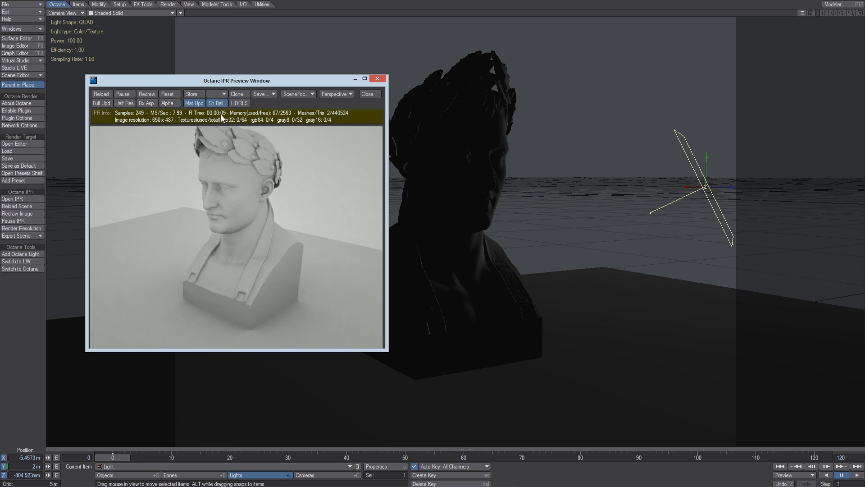
pyautogui.click(104, 94)
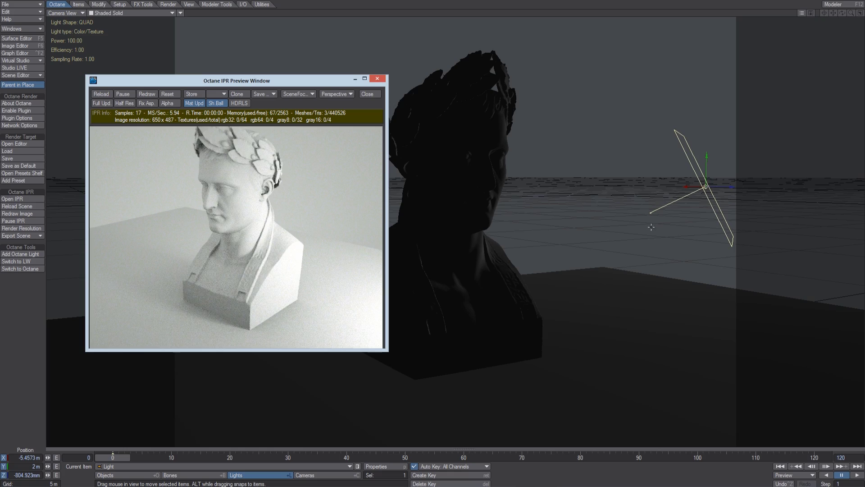
# Move the light in front of the bust to about X -3.37 m, Y 2 m, Z 4.62 m.
pyautogui.moveTo(716, 206)
pyautogui.mouseDown()
pyautogui.moveTo(692, 206)
pyautogui.moveTo(775, 206)
pyautogui.moveTo(724, 206)
pyautogui.mouseUp()
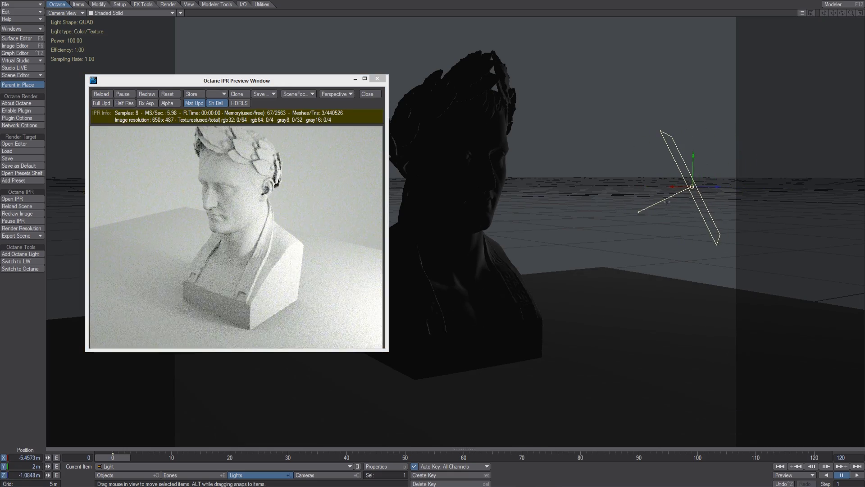
pyautogui.press('4')
pyautogui.keyDown('alt'); pyautogui.moveTo(585, 226); pyautogui.dragTo(639, 236); pyautogui.keyUp('alt')
pyautogui.moveTo(415, 247); pyautogui.dragTo(390, 208)
pyautogui.keyDown('alt'); pyautogui.moveTo(442, 234); pyautogui.dragTo(432, 234); pyautogui.keyUp('alt')
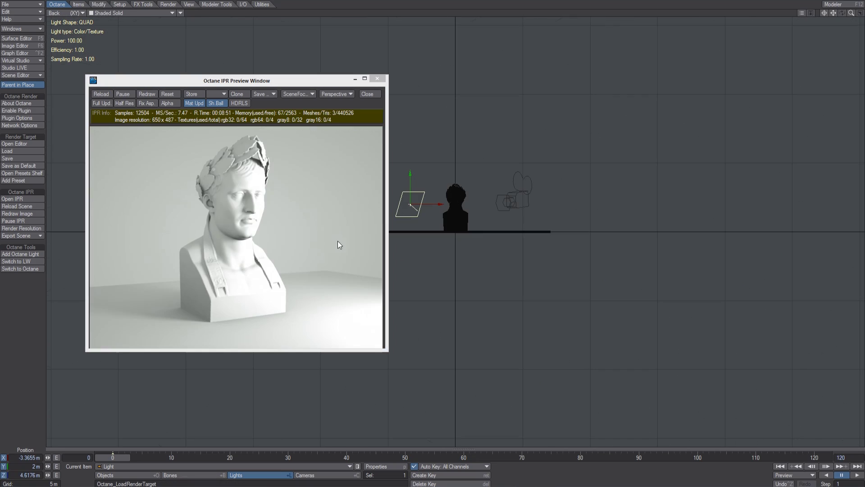
# Open the Octane RenderTarget node editor, reposition the RenderTarget node and review its options.
pyautogui.click(23, 144)
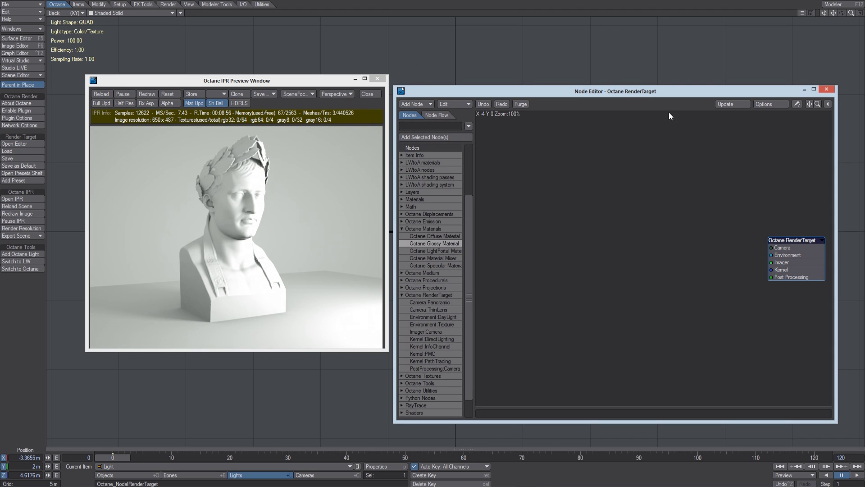
pyautogui.moveTo(623, 90); pyautogui.dragTo(611, 72)
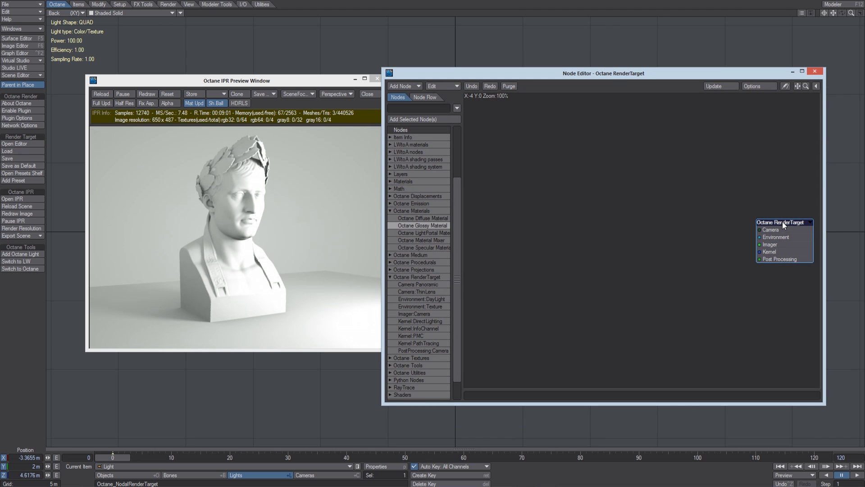
pyautogui.moveTo(782, 222); pyautogui.dragTo(748, 200)
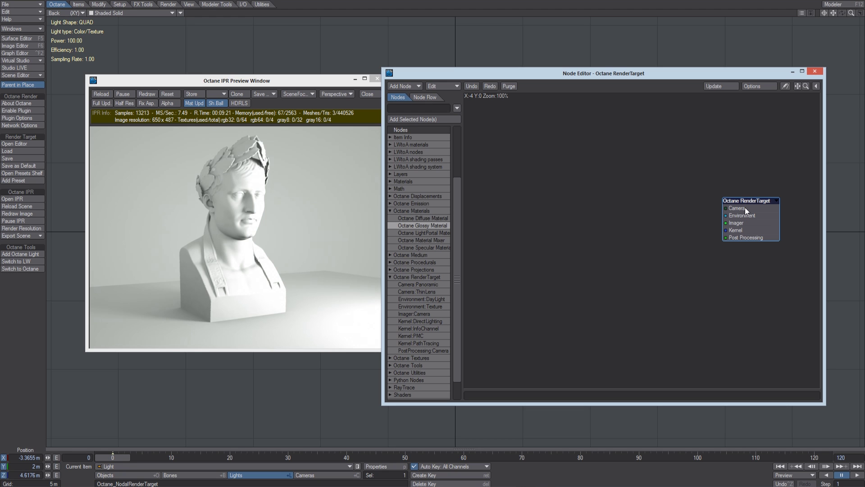
pyautogui.doubleClick(753, 221)
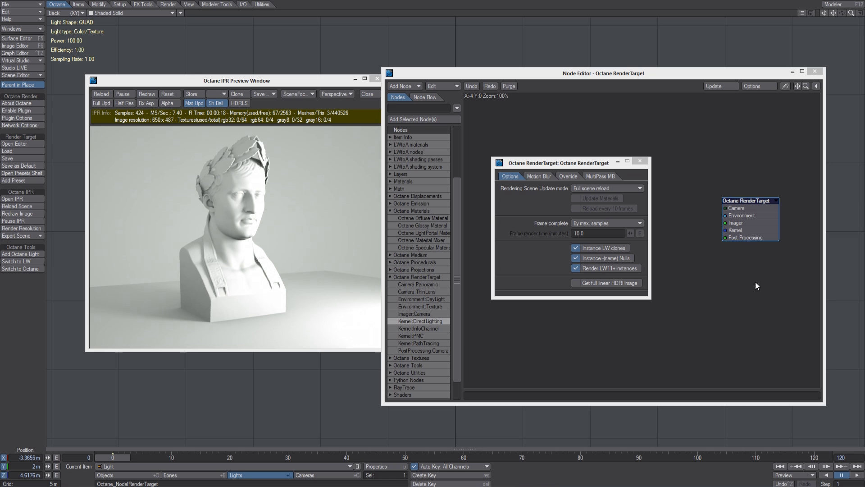
pyautogui.click(640, 161)
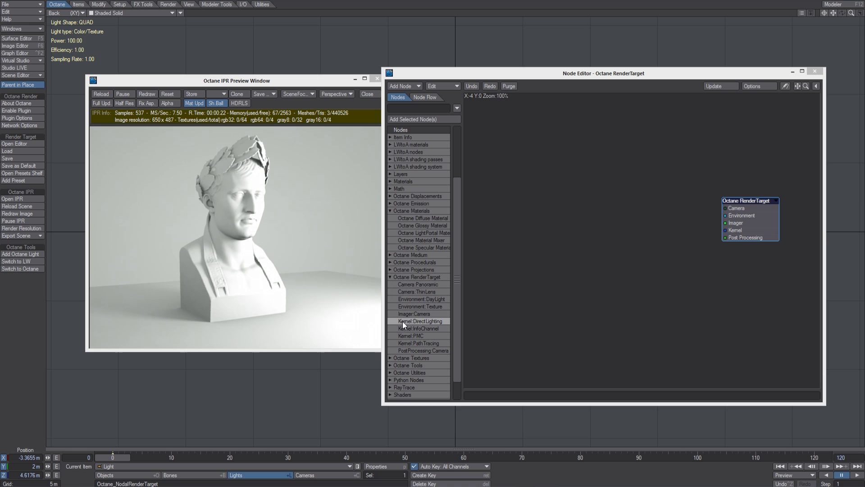
# Add a Kernel:DirectLighting node and connect its output to the RenderTarget's Kernel input.
pyautogui.doubleClick(422, 321)
pyautogui.moveTo(651, 238); pyautogui.dragTo(613, 254)
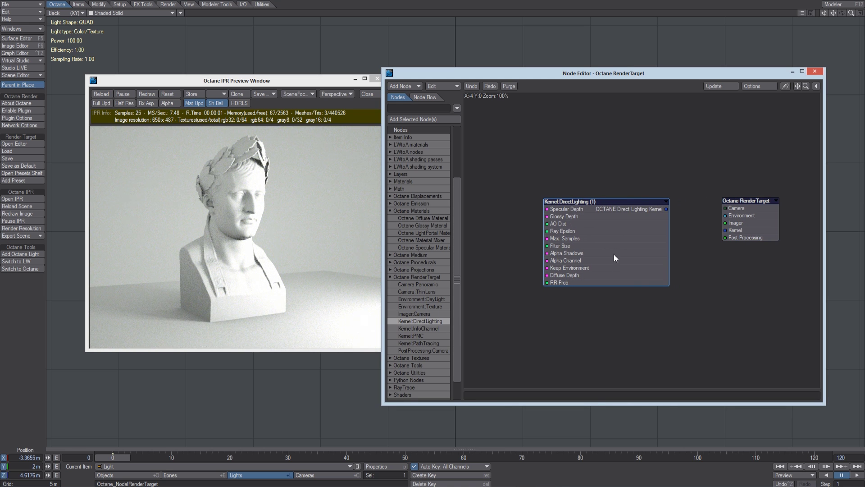
pyautogui.moveTo(667, 208); pyautogui.dragTo(726, 230)
# Set the DirectLighting kernel's GI type to Diffuse.
pyautogui.doubleClick(616, 242)
pyautogui.moveTo(591, 161); pyautogui.dragTo(591, 147)
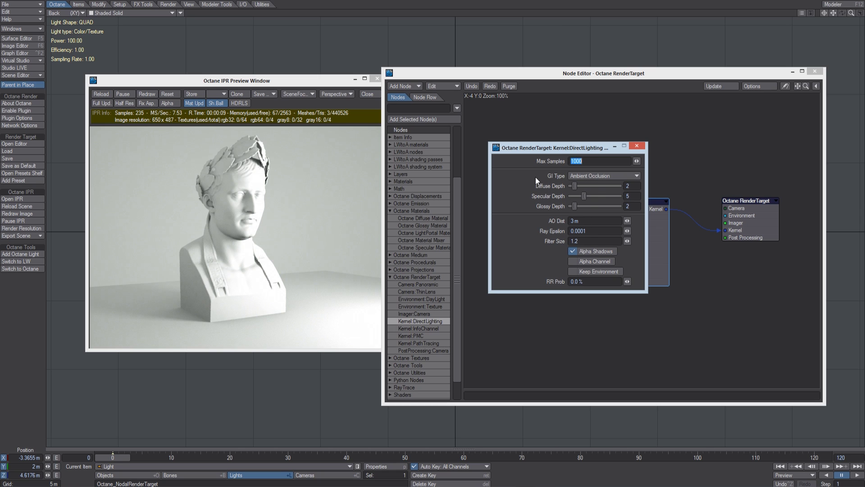
pyautogui.click(610, 175)
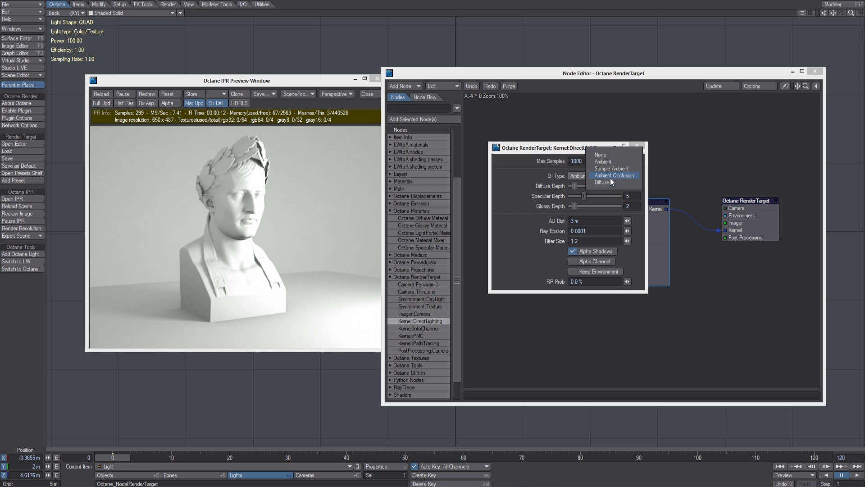
pyautogui.click(604, 183)
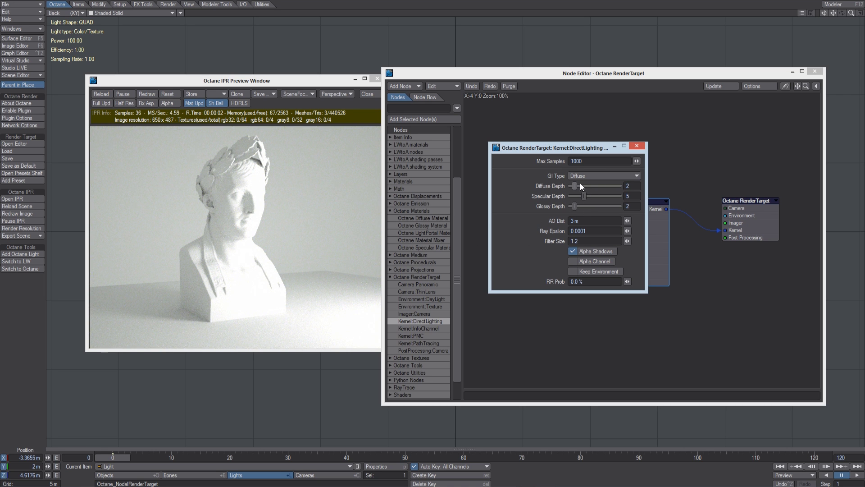
# Set the kernel's diffuse, specular and glossy depths to 8 and close the node editor.
pyautogui.moveTo(581, 186); pyautogui.dragTo(591, 186)
pyautogui.moveTo(584, 196); pyautogui.dragTo(591, 206)
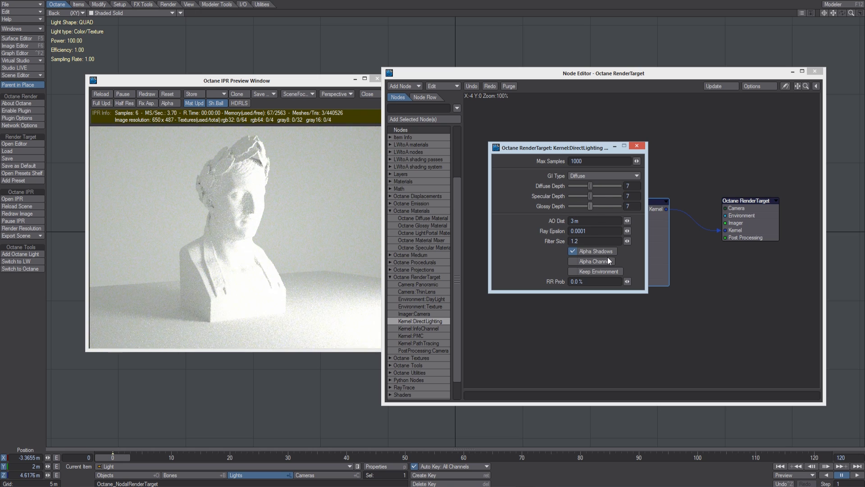
pyautogui.click(591, 184)
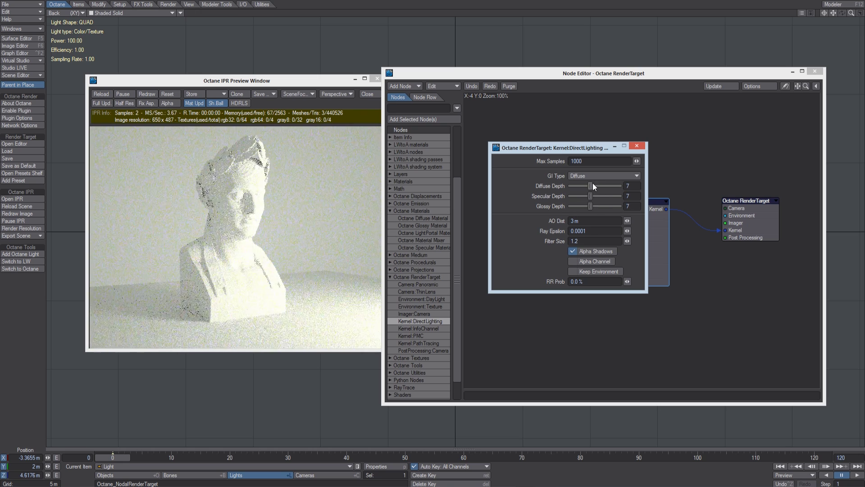
pyautogui.click(629, 187)
pyautogui.write('8')
pyautogui.press('Tab')
pyautogui.write('8')
pyautogui.press('Tab')
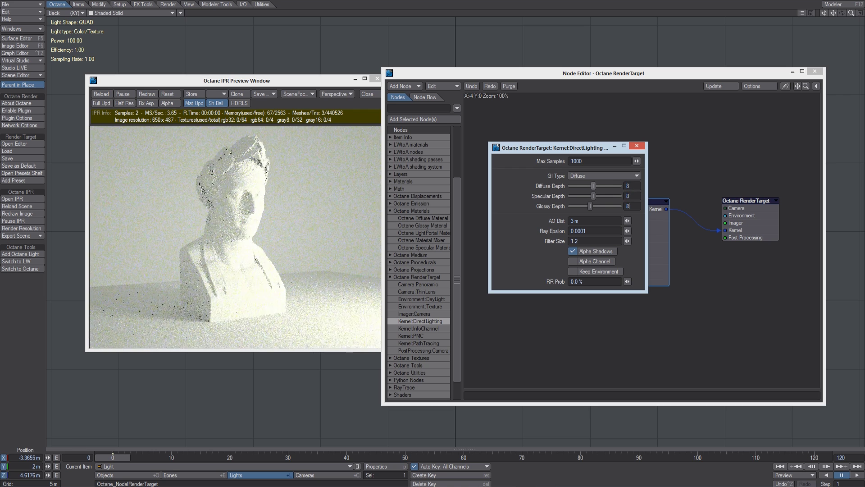
pyautogui.write('8')
pyautogui.press('Tab')
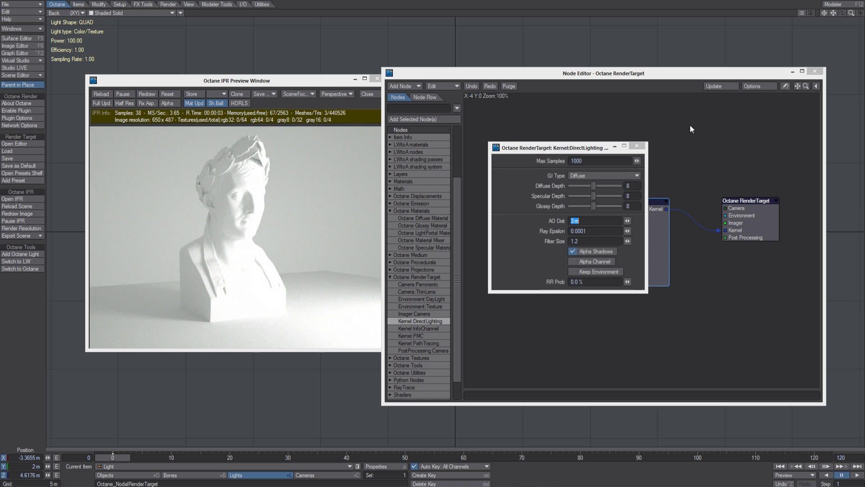
pyautogui.click(638, 148)
pyautogui.click(815, 72)
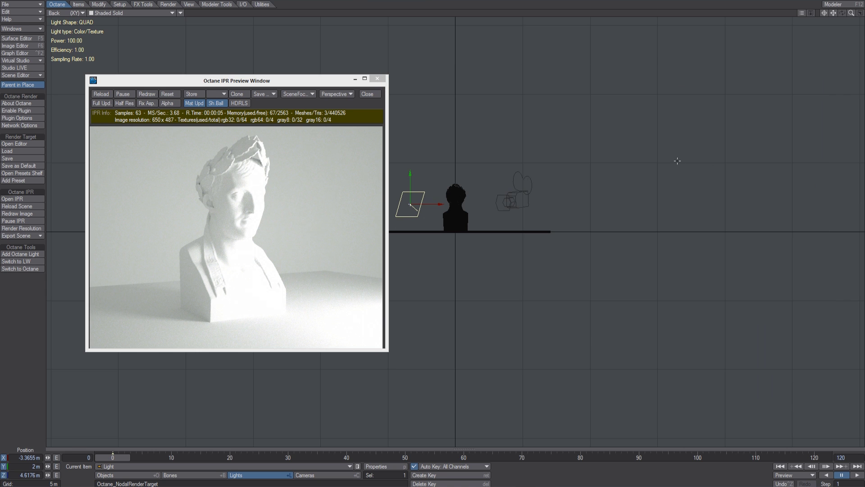
# In the perspective view, move the light farther from the bust and raise it to about X -2.13 m, Y 5.08 m, Z 7.5 m.
pyautogui.press('4')
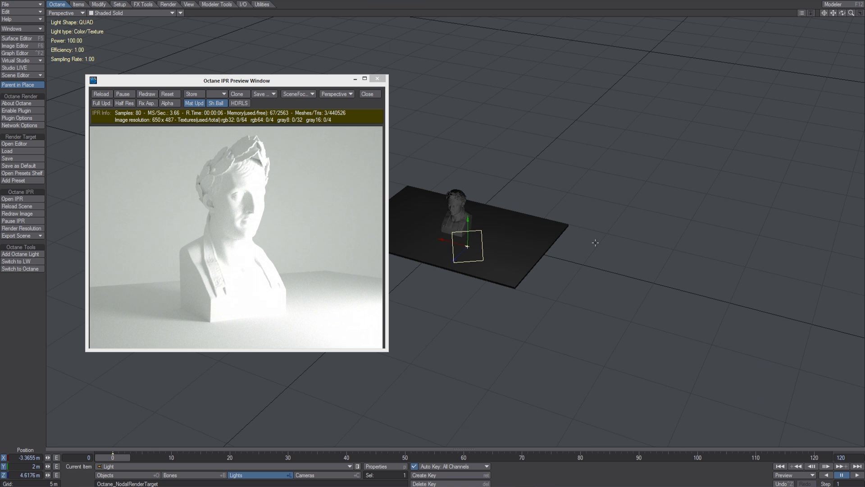
pyautogui.moveTo(453, 261); pyautogui.dragTo(426, 287)
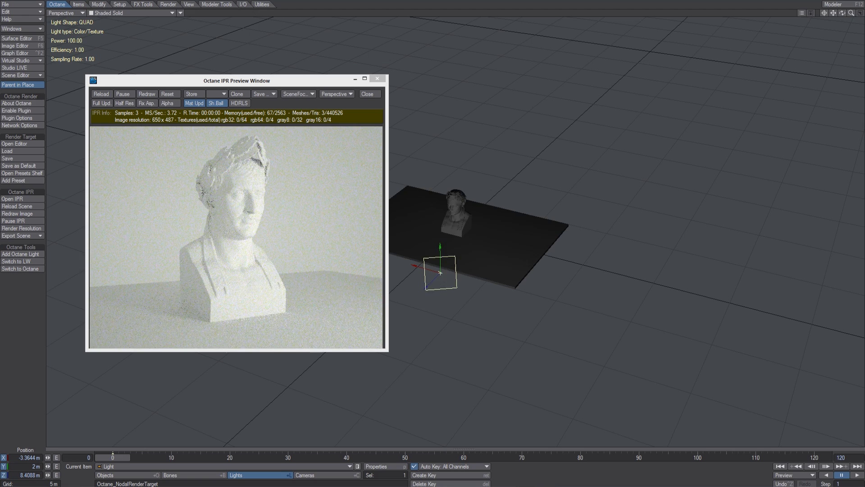
pyautogui.moveTo(440, 246); pyautogui.dragTo(440, 203)
pyautogui.keyDown('alt'); pyautogui.moveTo(633, 235); pyautogui.dragTo(533, 272); pyautogui.keyUp('alt')
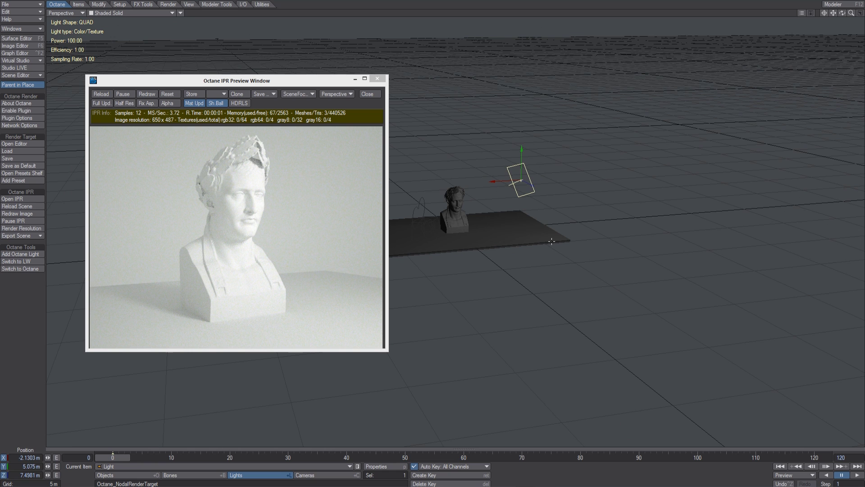
# Open the Surface Editor and set the Ground surface's color to blue, RGB 62, 111, 255.
pyautogui.press('F5')
pyautogui.press('h')
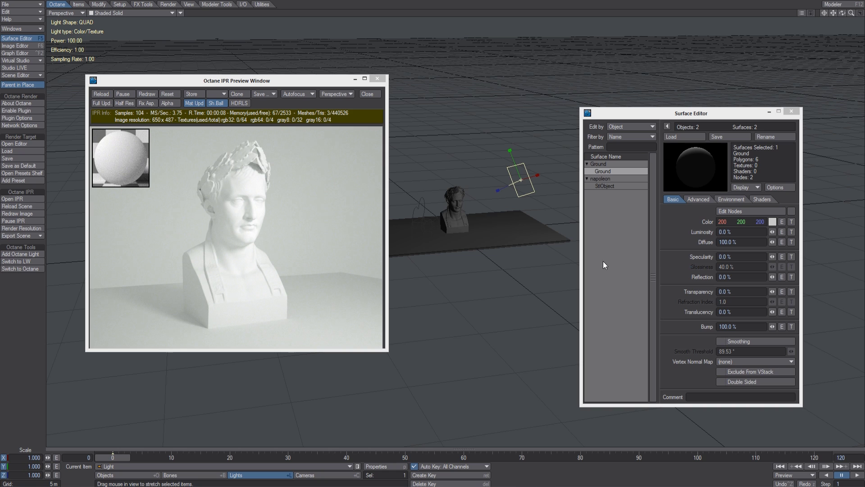
pyautogui.click(622, 185)
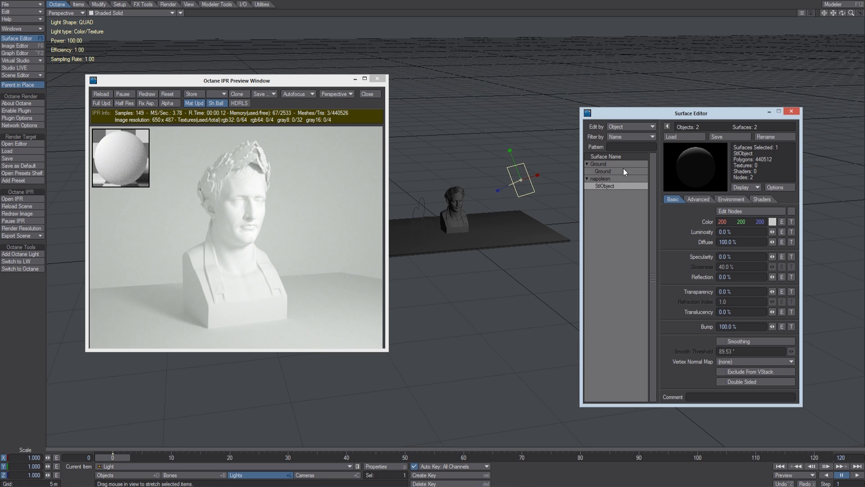
pyautogui.click(623, 169)
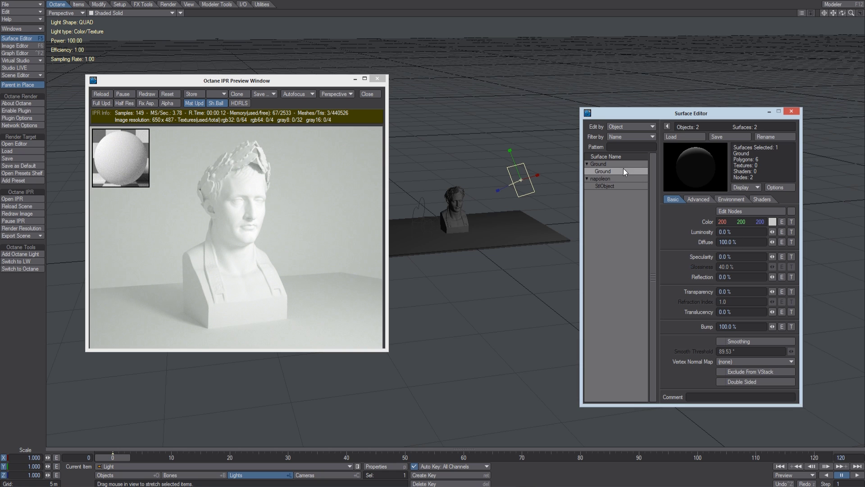
pyautogui.click(772, 220)
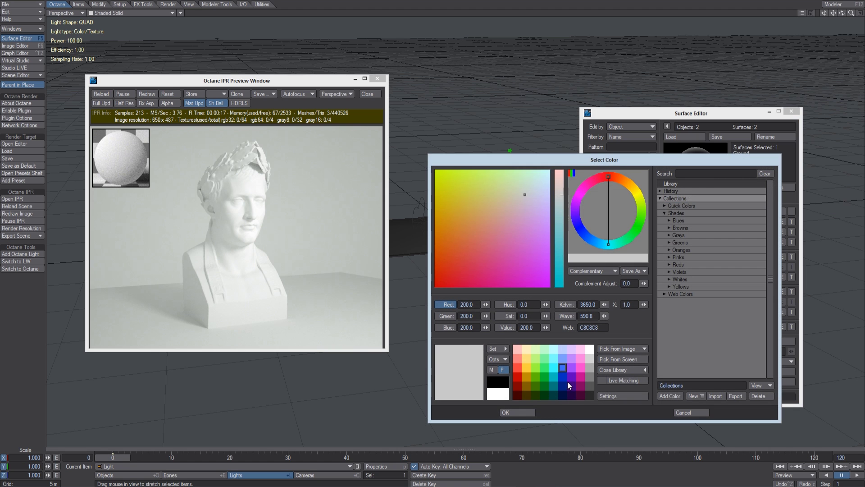
pyautogui.click(563, 368)
pyautogui.click(529, 412)
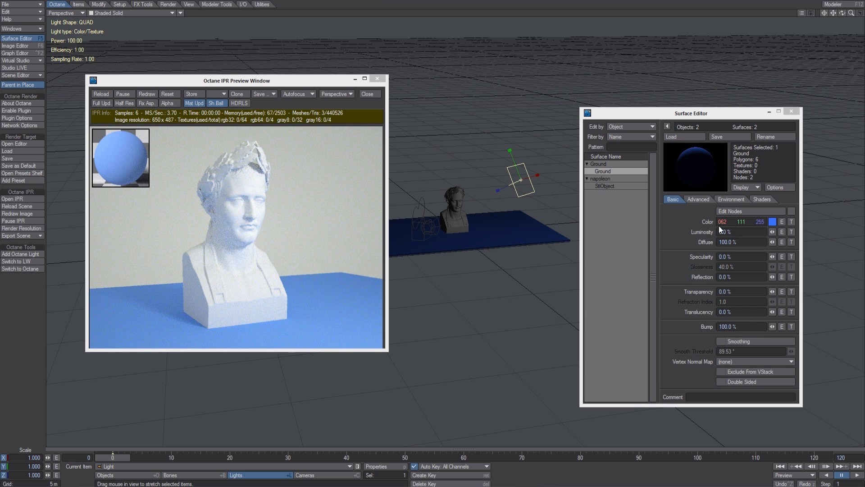
# Set the Ground surface's specularity to 100%.
pyautogui.click(738, 256)
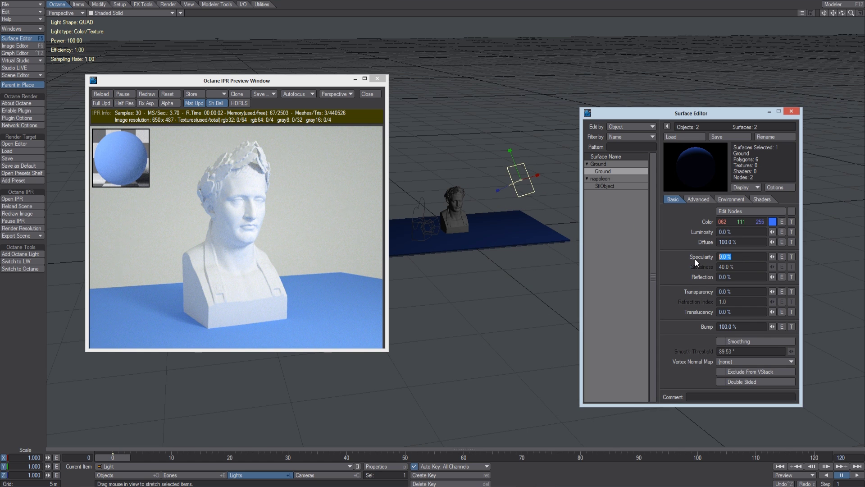
pyautogui.write('100')
pyautogui.press('Tab')
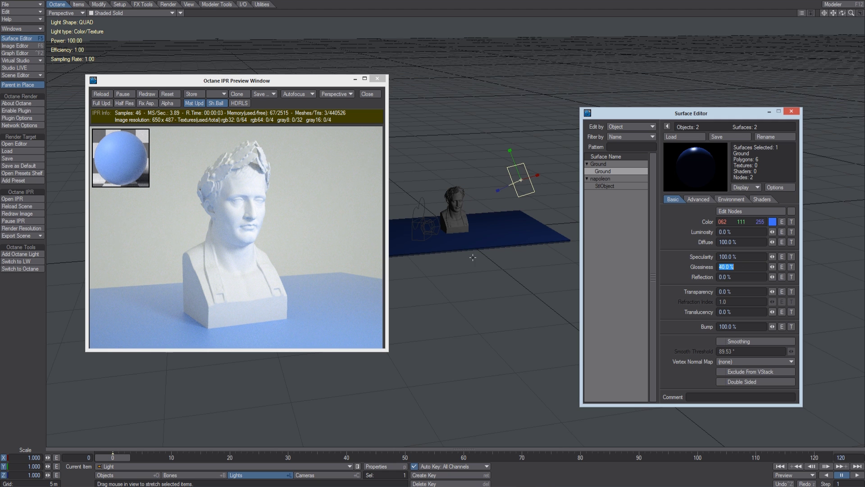
# Enable nodes for the Ground surface, open its node editor and arrange the Input and Surface nodes to make room between them.
pyautogui.click(792, 211)
pyautogui.click(754, 212)
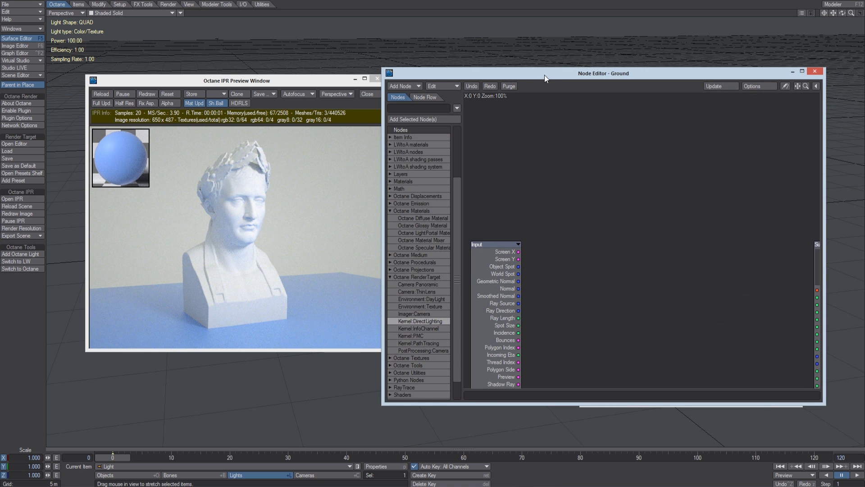
pyautogui.moveTo(544, 75); pyautogui.dragTo(575, 67)
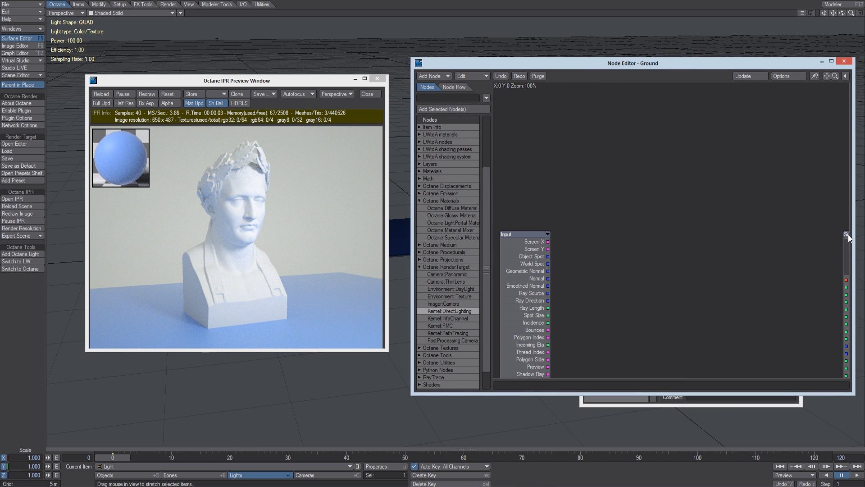
pyautogui.moveTo(847, 234); pyautogui.dragTo(625, 234)
pyautogui.moveTo(521, 238); pyautogui.dragTo(531, 219)
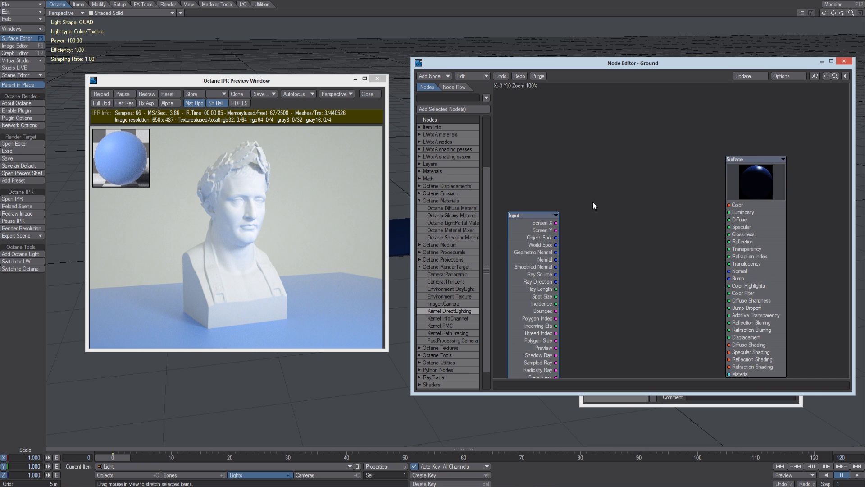
pyautogui.moveTo(754, 161); pyautogui.dragTo(735, 125)
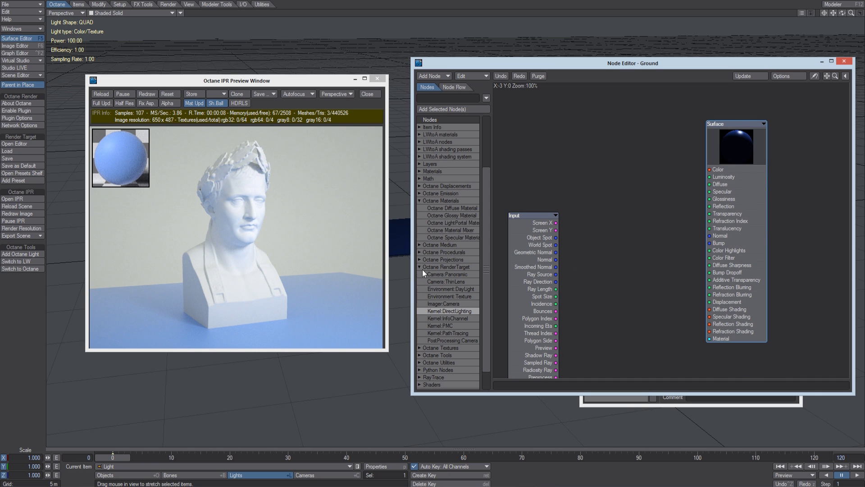
# Add an Octane Glossy Material node and connect its output to the Surface node's Material input.
pyautogui.click(451, 215)
pyautogui.doubleClick(448, 216)
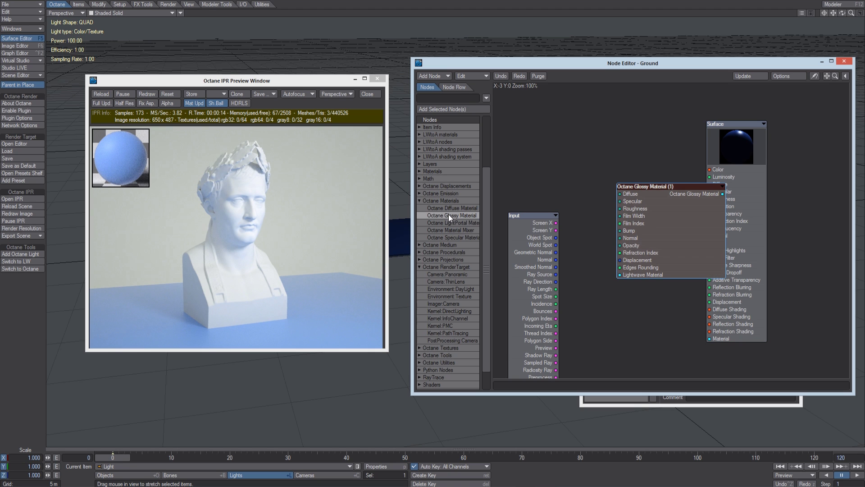
pyautogui.moveTo(675, 229); pyautogui.dragTo(620, 184)
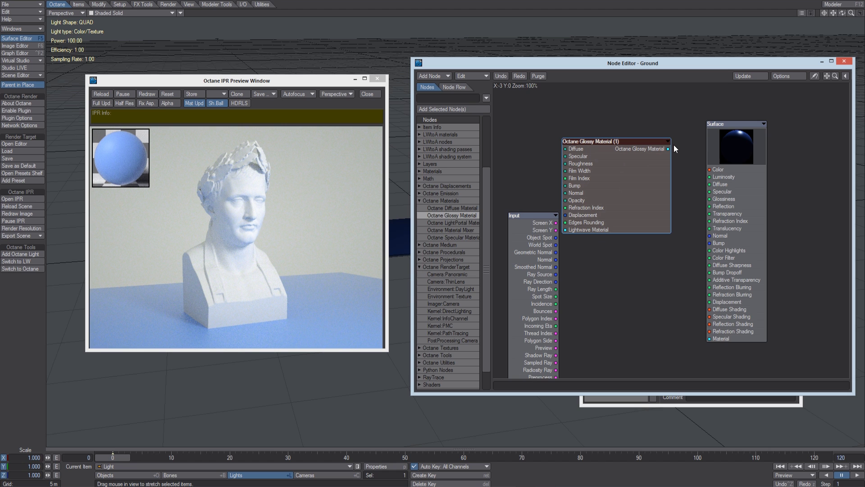
pyautogui.moveTo(668, 149); pyautogui.dragTo(714, 339)
pyautogui.moveTo(668, 149); pyautogui.dragTo(715, 338)
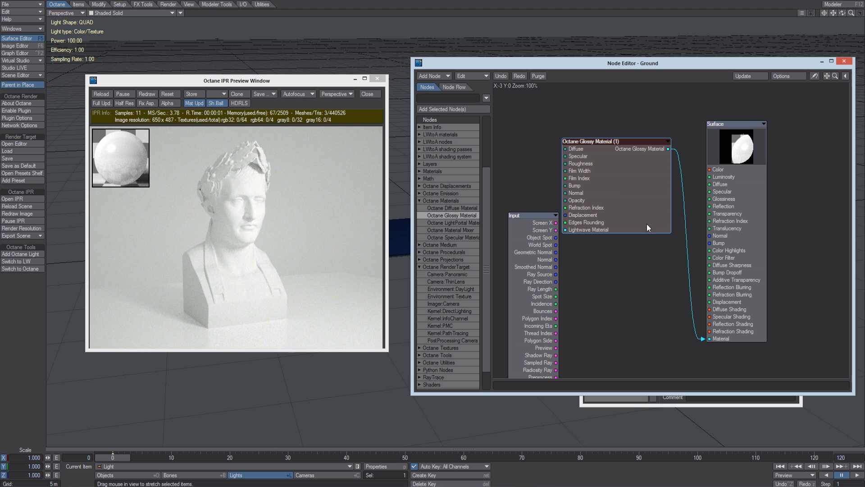
# Set the Octane Glossy Material's diffuse color to dark gray, RGB 85, 85, 85.
pyautogui.click(630, 190)
pyautogui.doubleClick(630, 190)
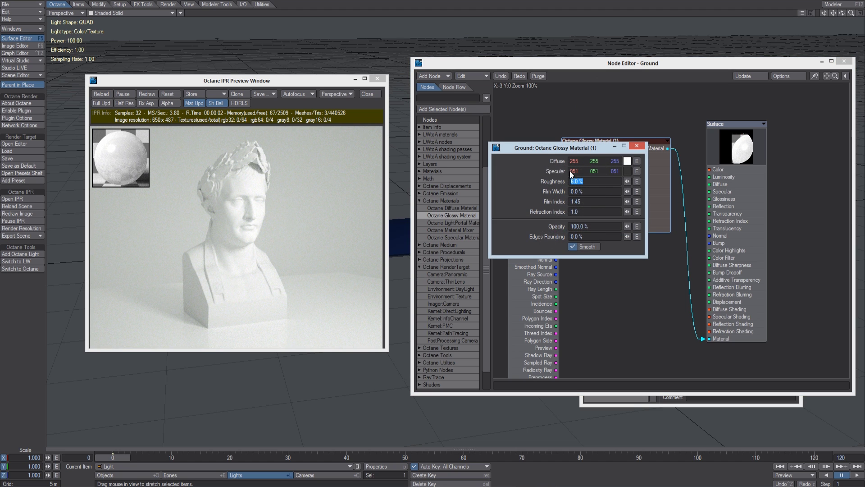
pyautogui.click(628, 162)
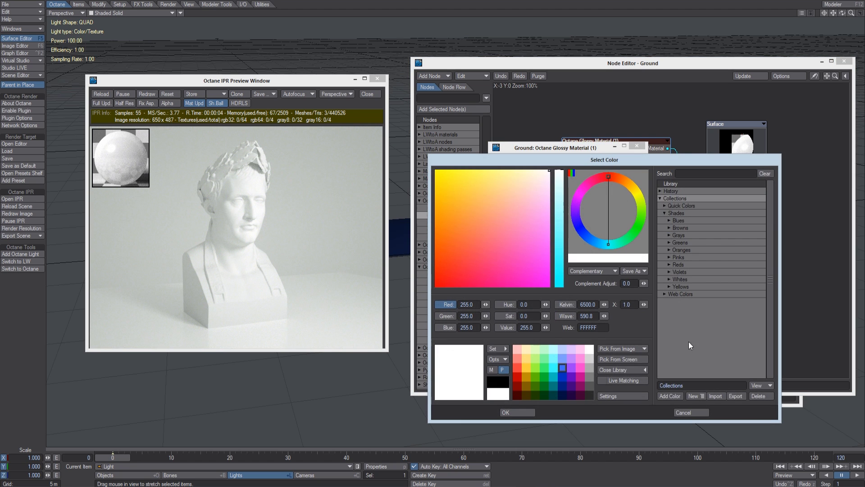
pyautogui.click(589, 386)
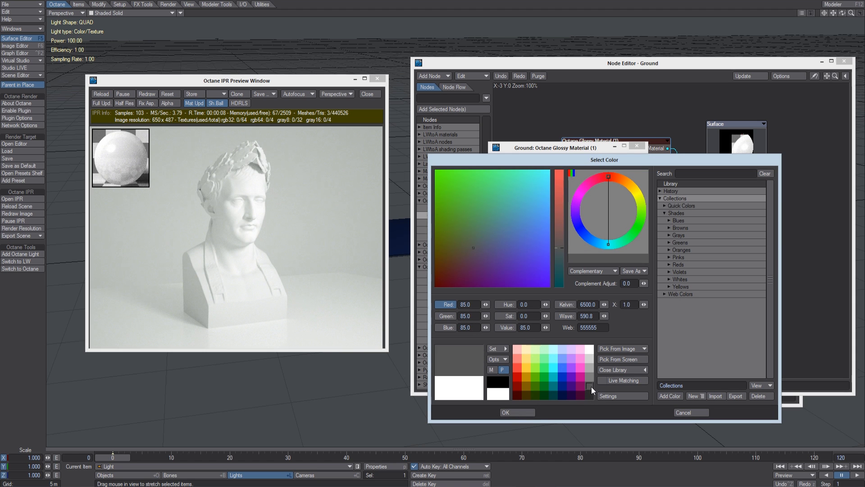
pyautogui.click(521, 412)
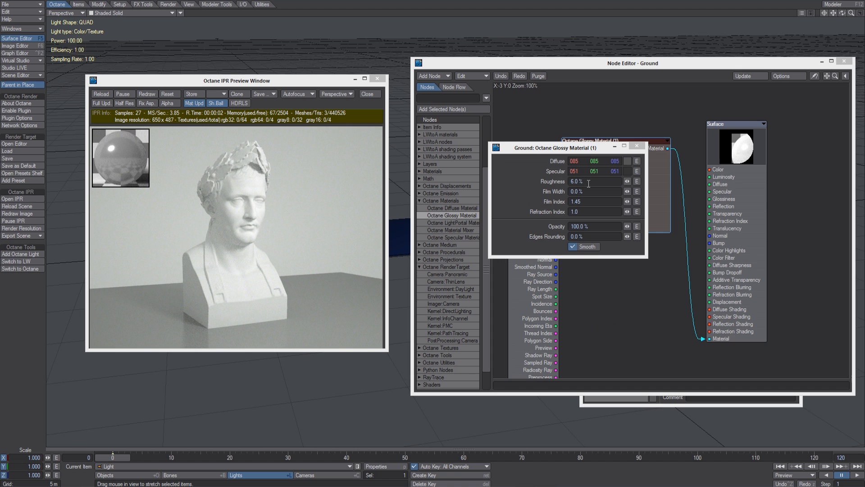
# Try a light gray specular color of RGB 170, 170, 170 on the glossy material.
pyautogui.click(629, 172)
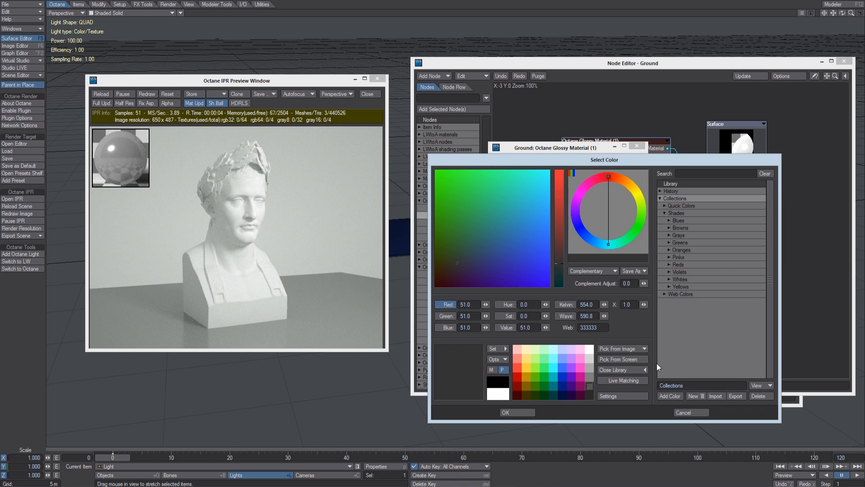
pyautogui.click(589, 368)
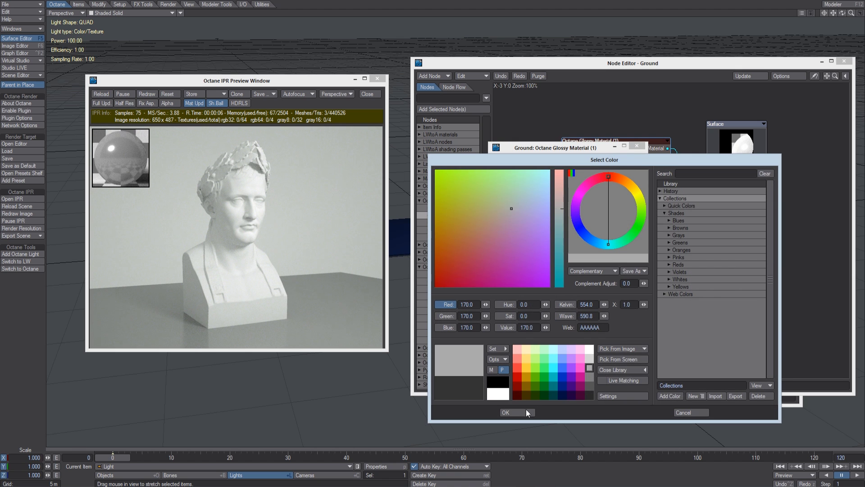
pyautogui.click(527, 412)
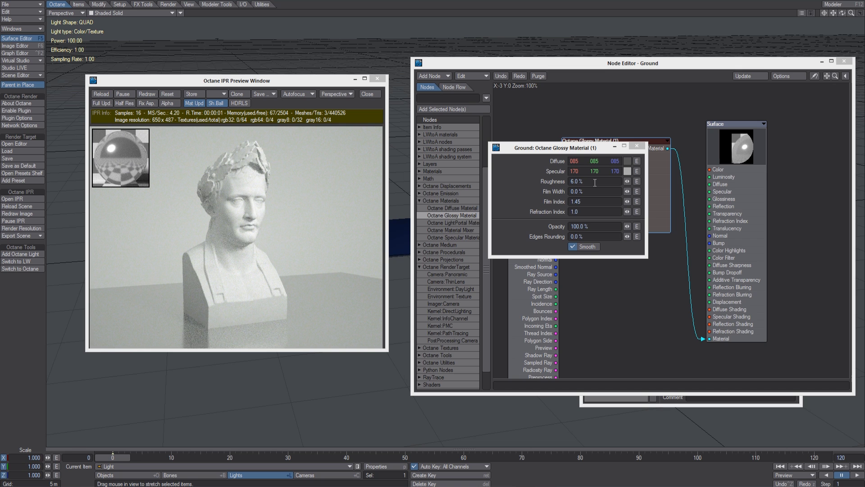
# Set the glossy material's specular color to dark gray, RGB 85, 85, 85.
pyautogui.click(627, 171)
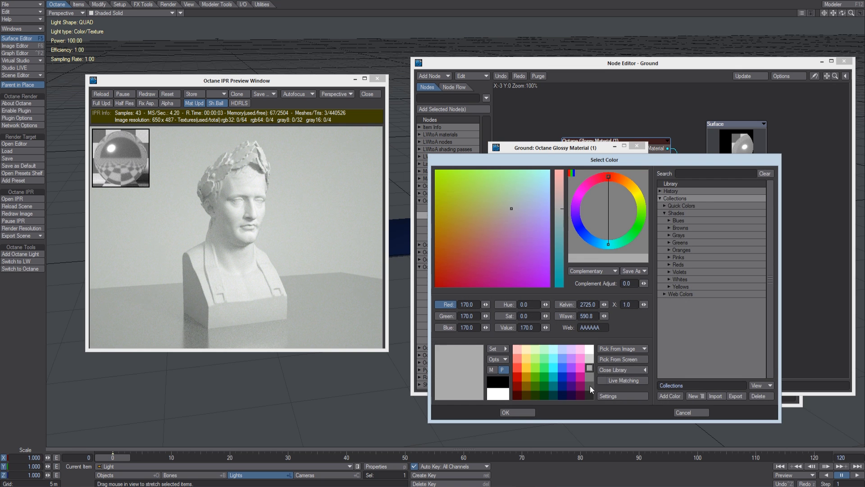
pyautogui.click(590, 385)
pyautogui.click(526, 413)
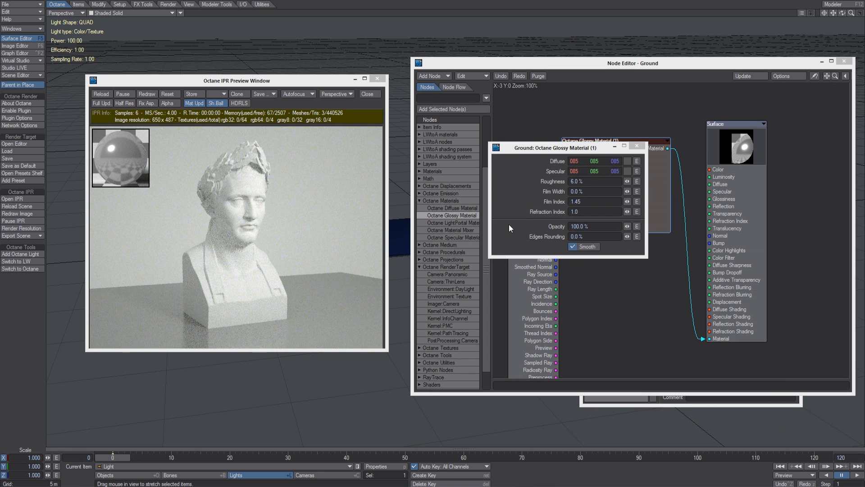
# Try a roughness of 0% on the ground's glossy material and check the reflections in the IPR preview.
pyautogui.click(588, 181)
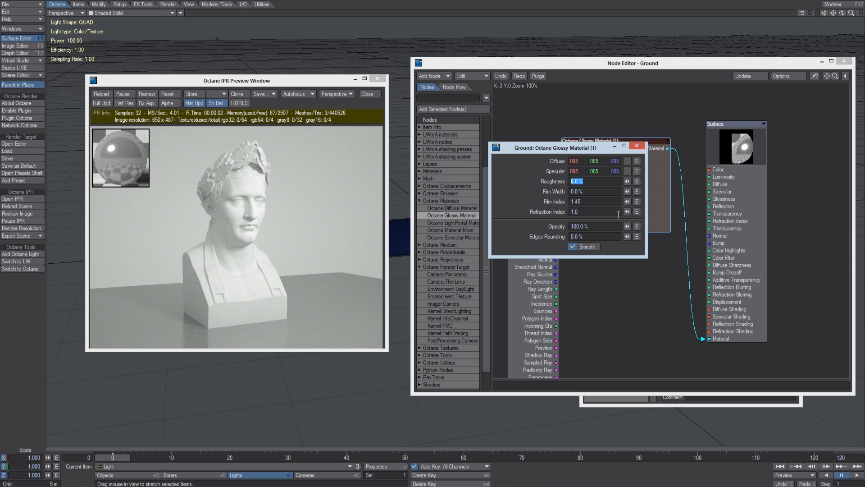
pyautogui.write('0')
pyautogui.press('Return')
pyautogui.click(308, 83)
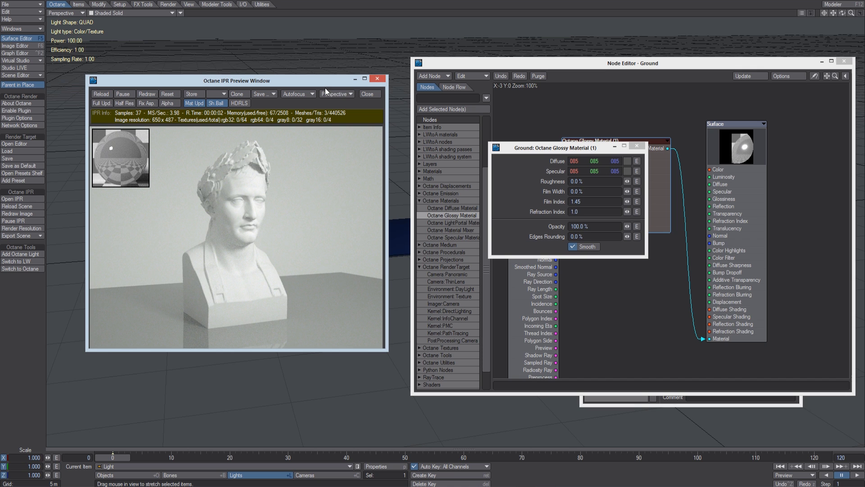
pyautogui.moveTo(301, 209); pyautogui.dragTo(311, 260)
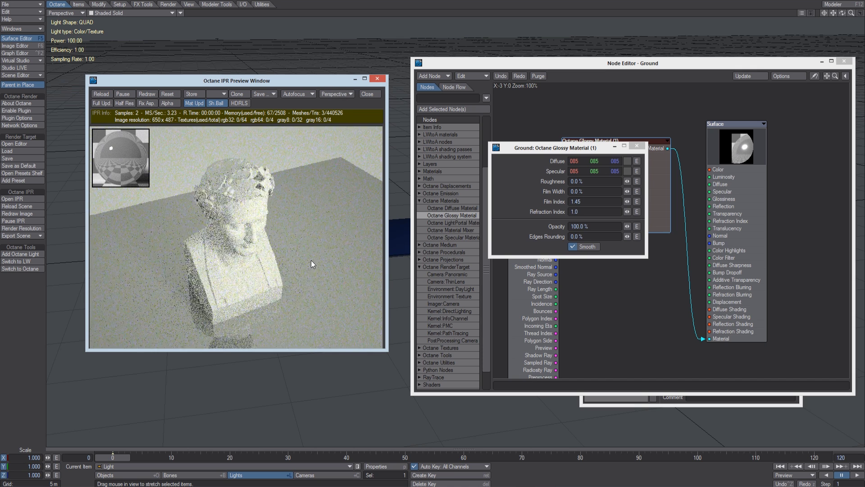
# Try a roughness of 20% on the glossy material and check the ground from another angle in the IPR preview.
pyautogui.click(582, 181)
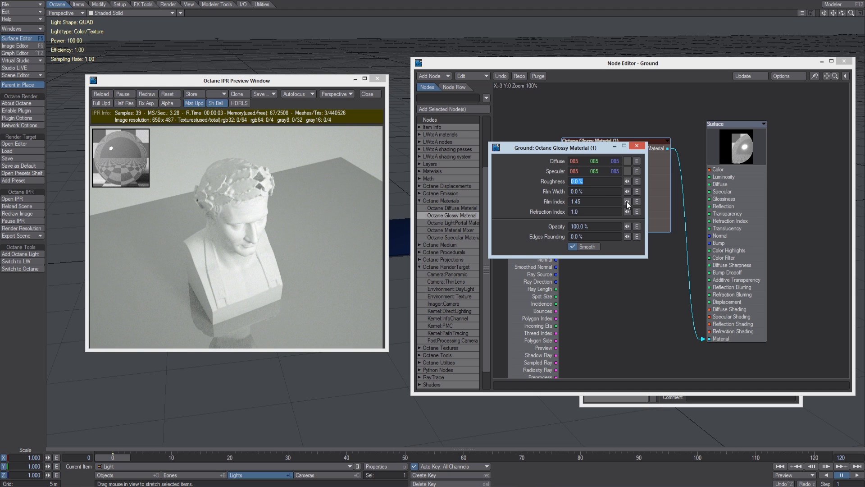
pyautogui.write('20')
pyautogui.press('Tab')
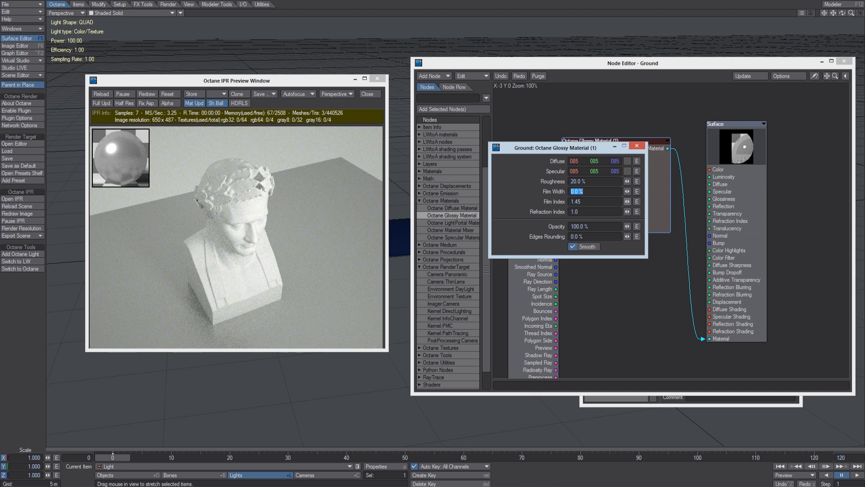
pyautogui.press('Return')
pyautogui.moveTo(295, 275); pyautogui.dragTo(342, 258)
# Set the glossy material's roughness to 5%, return the preview to a front view of the bust, and close the material and node editors.
pyautogui.click(595, 181)
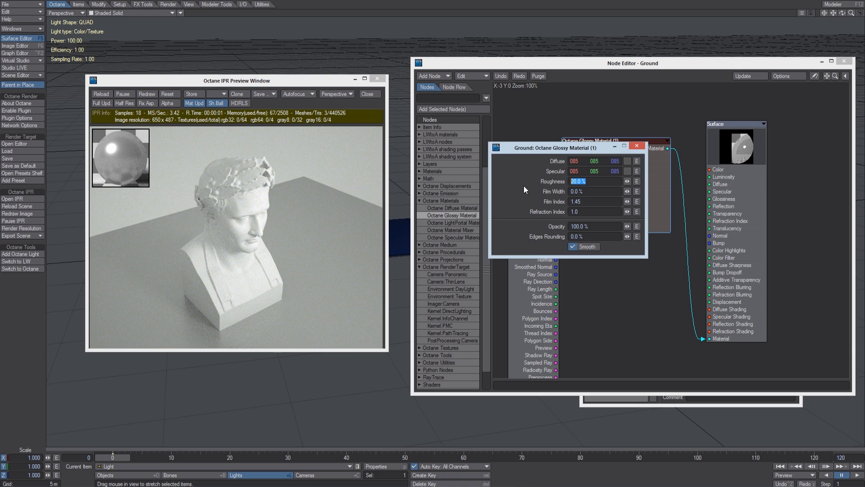
pyautogui.write('5')
pyautogui.press('Tab')
pyautogui.moveTo(309, 284); pyautogui.dragTo(284, 334)
pyautogui.moveTo(270, 291); pyautogui.dragTo(256, 240)
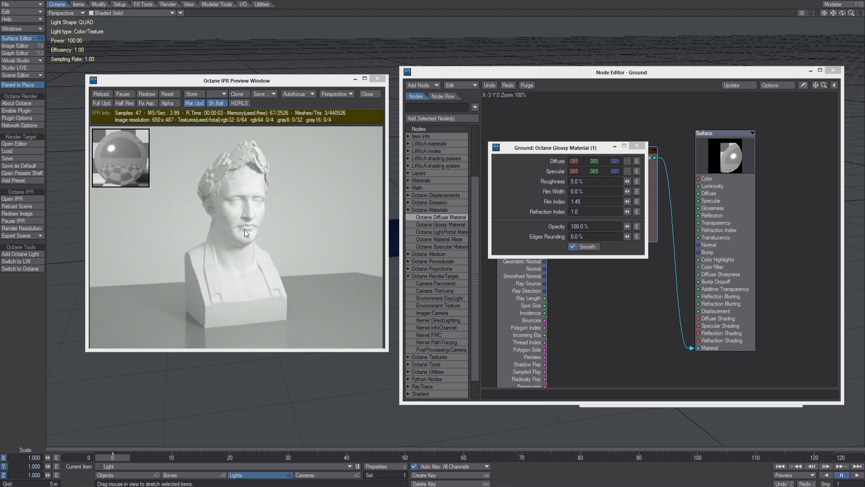
pyautogui.click(637, 145)
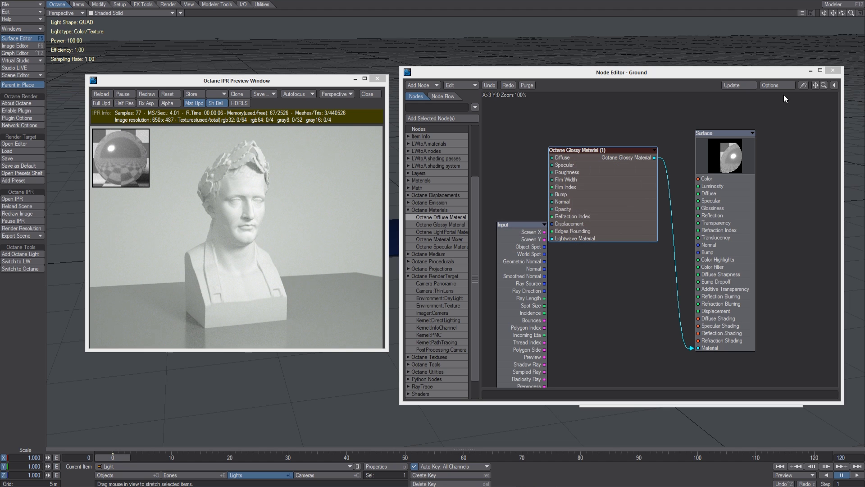
pyautogui.click(829, 71)
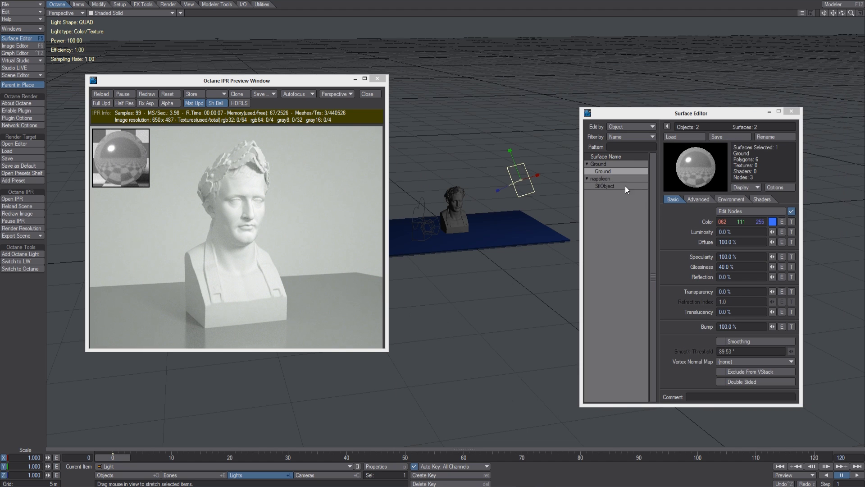
# Add an Octane Diffuse Material node to the bust's StlObject surface and connect it to the surface's Material input.
pyautogui.click(606, 185)
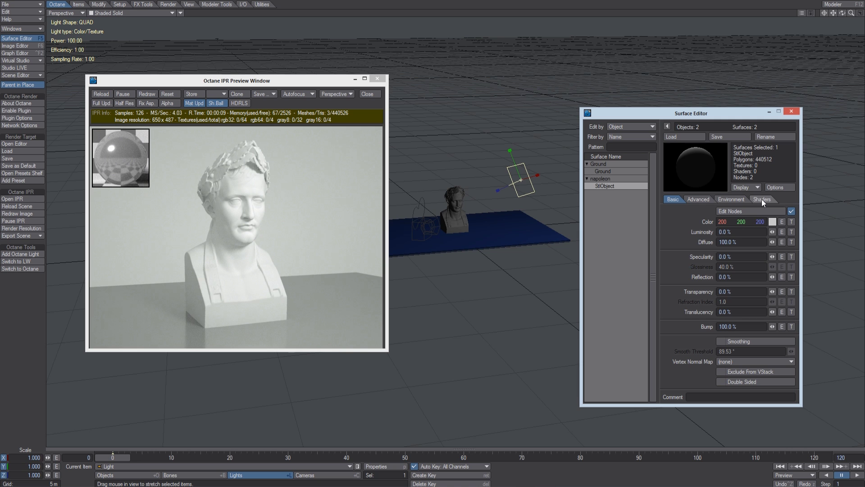
pyautogui.click(740, 211)
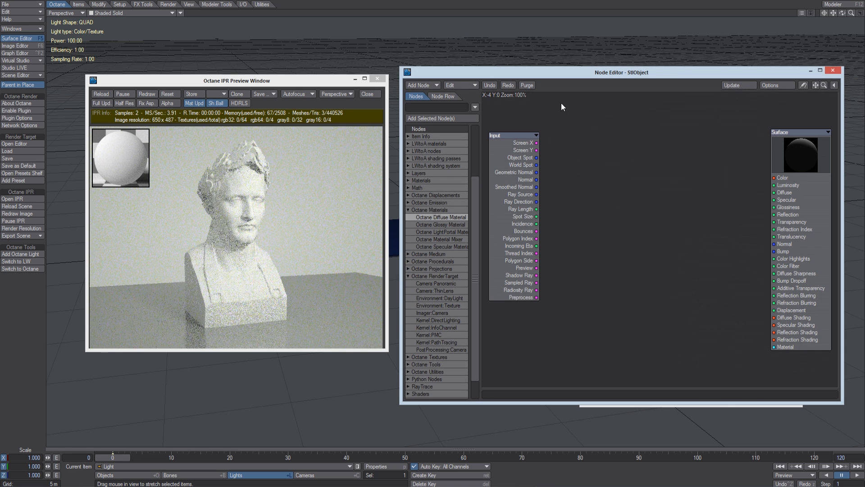
pyautogui.doubleClick(437, 217)
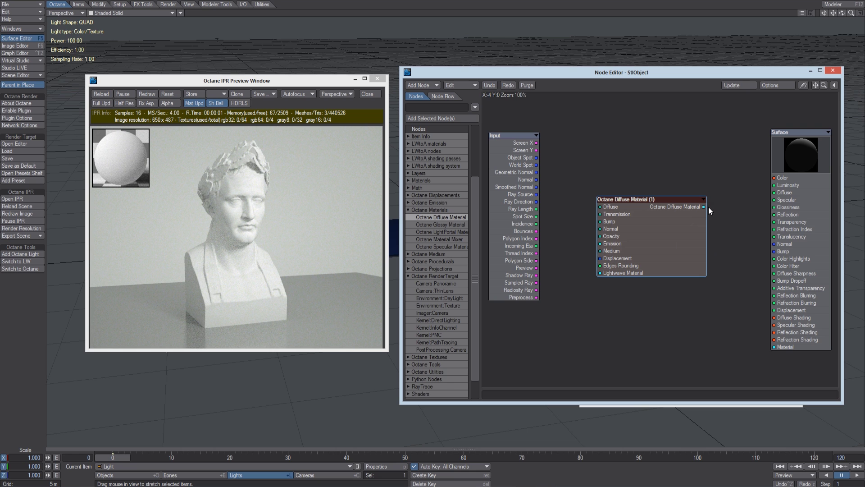
pyautogui.moveTo(703, 206); pyautogui.dragTo(780, 348)
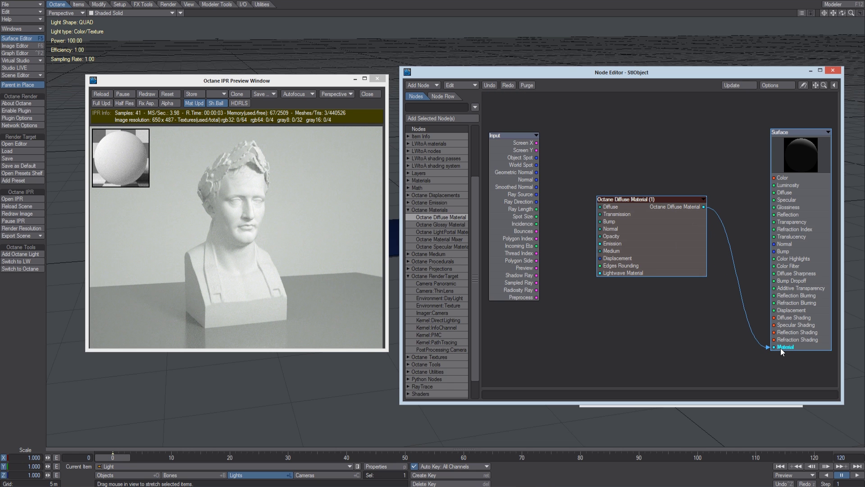
# Set the diffuse material's diffuse color to blue, RGB 62, 111, 255.
pyautogui.doubleClick(664, 242)
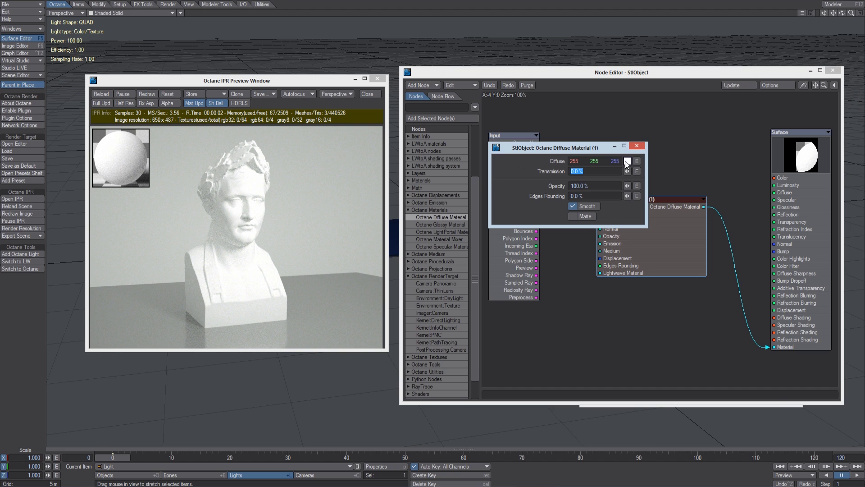
pyautogui.click(626, 161)
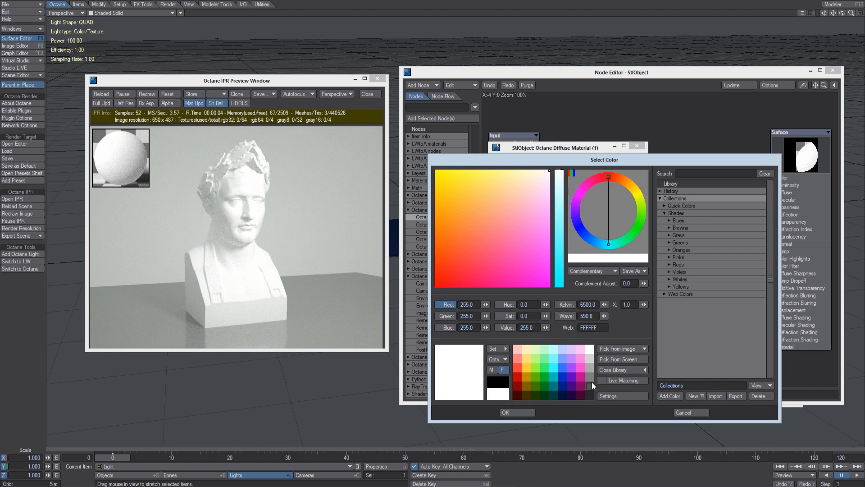
pyautogui.click(561, 368)
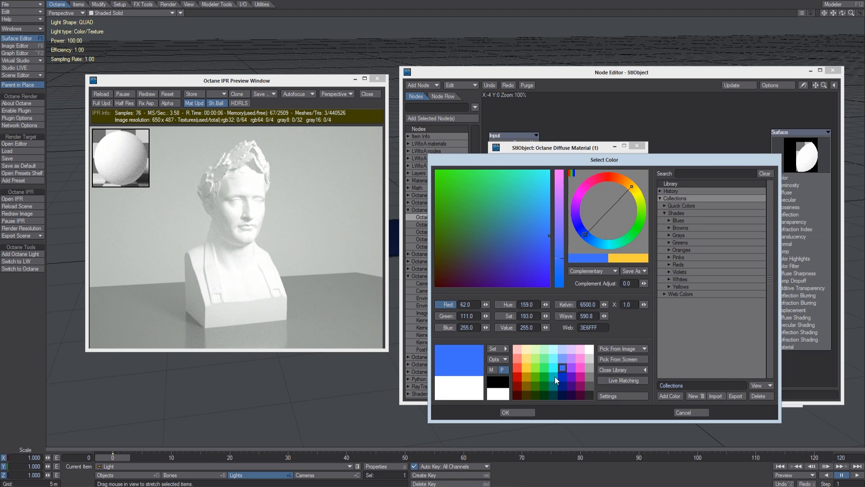
pyautogui.click(505, 411)
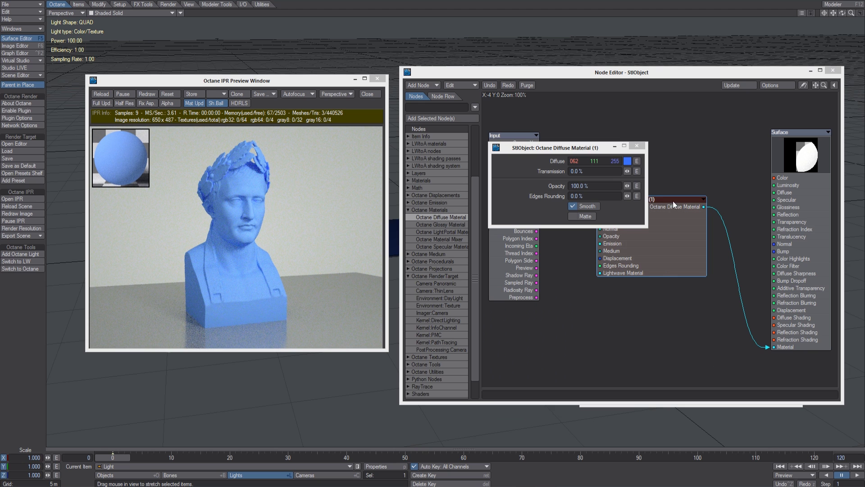
# Try a transmission of 50% on the diffuse material, restore it to 0% and close the material's properties.
pyautogui.click(587, 171)
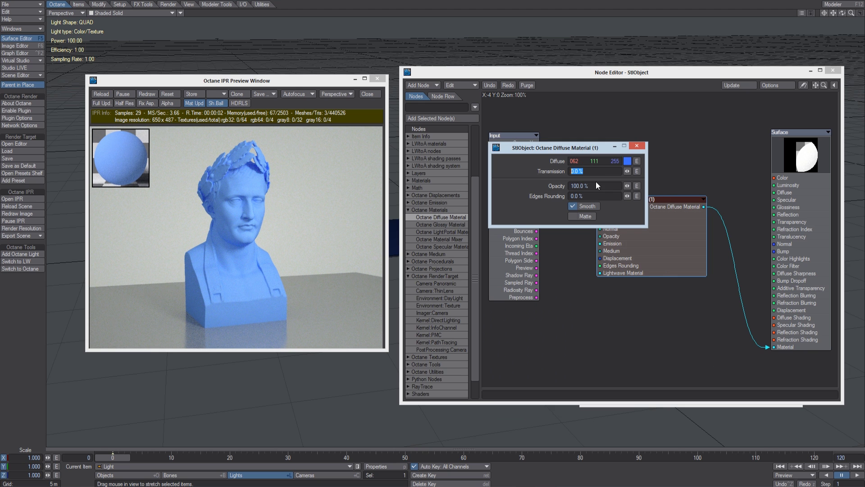
pyautogui.write('50')
pyautogui.press('Tab')
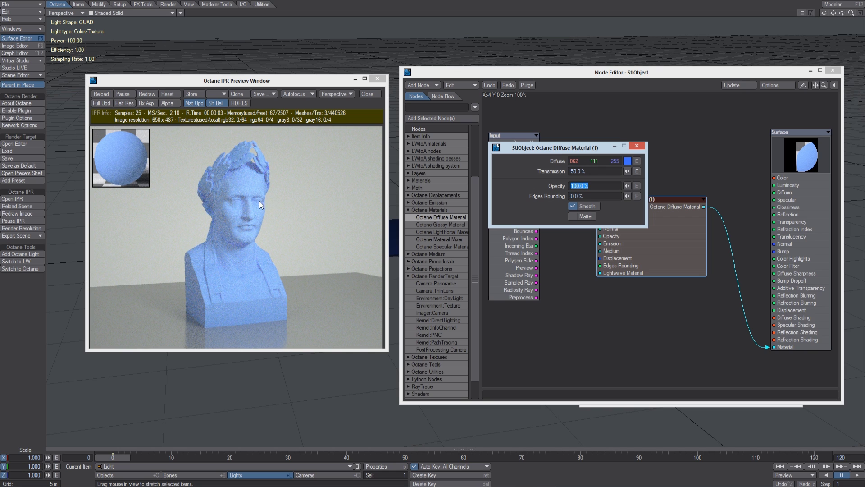
pyautogui.click(594, 172)
pyautogui.write('0')
pyautogui.press('Return')
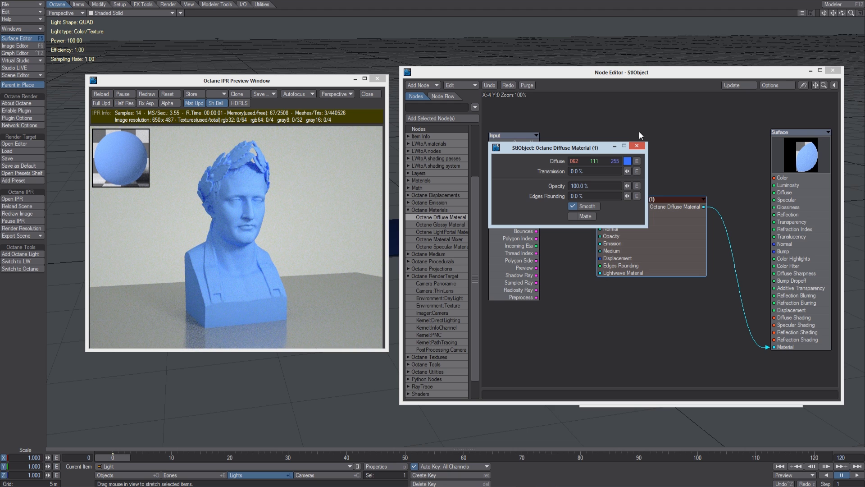
pyautogui.click(642, 145)
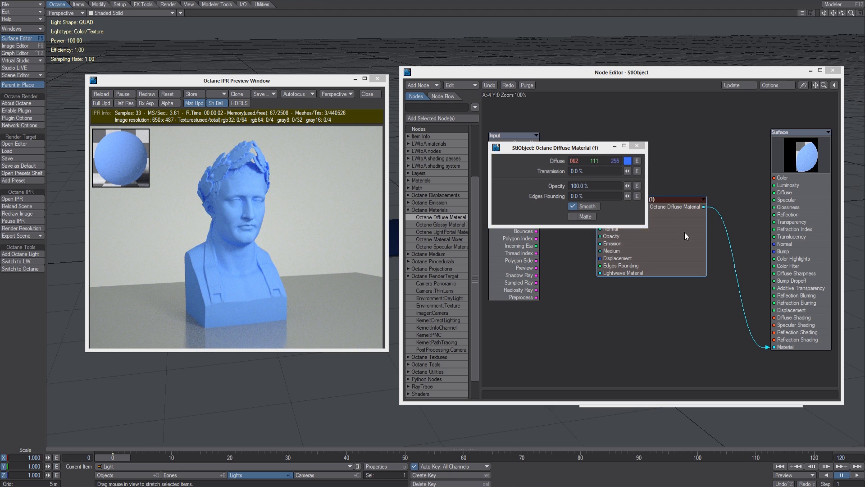
# Add an Octane Glossy Material node to the bust's surface and connect it to the Material input in place of the diffuse material.
pyautogui.click(439, 224)
pyautogui.doubleClick(446, 226)
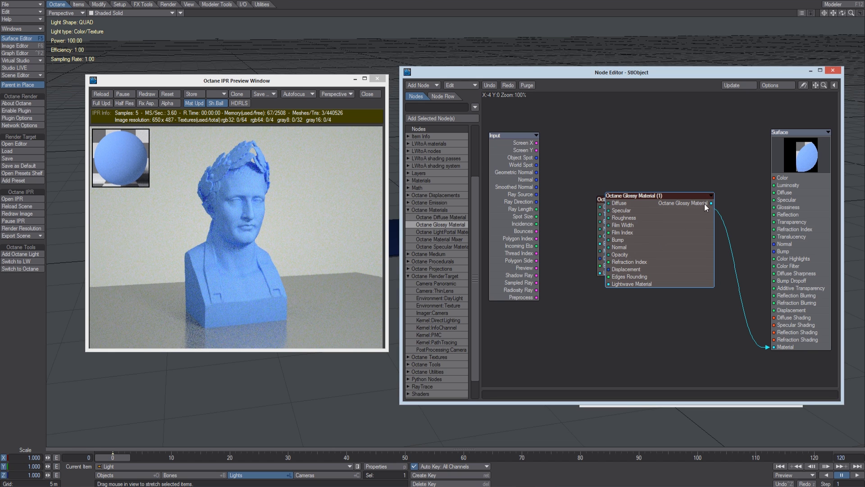
pyautogui.moveTo(683, 194); pyautogui.dragTo(775, 348)
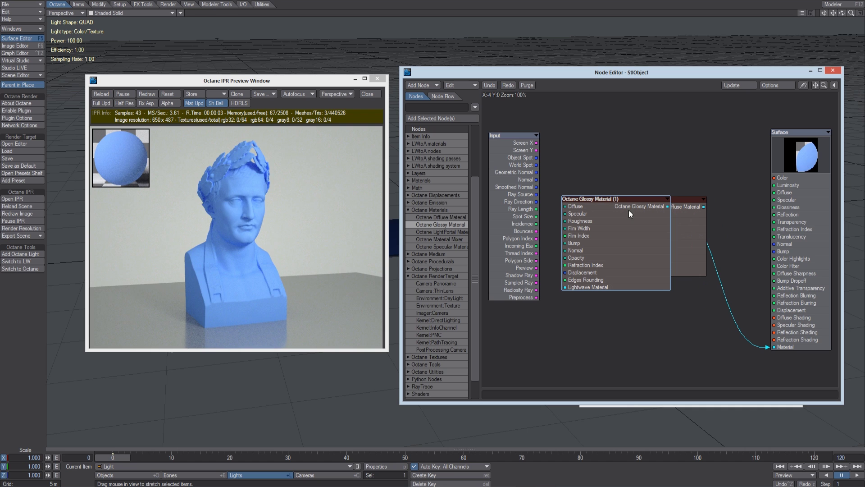
# Set the bust's glossy material diffuse color to blue, RGB 62, 111, 255.
pyautogui.doubleClick(628, 216)
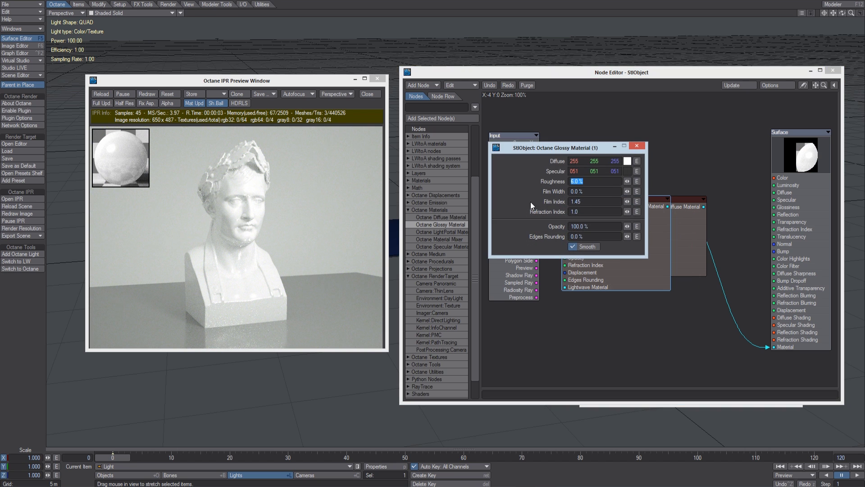
pyautogui.click(627, 161)
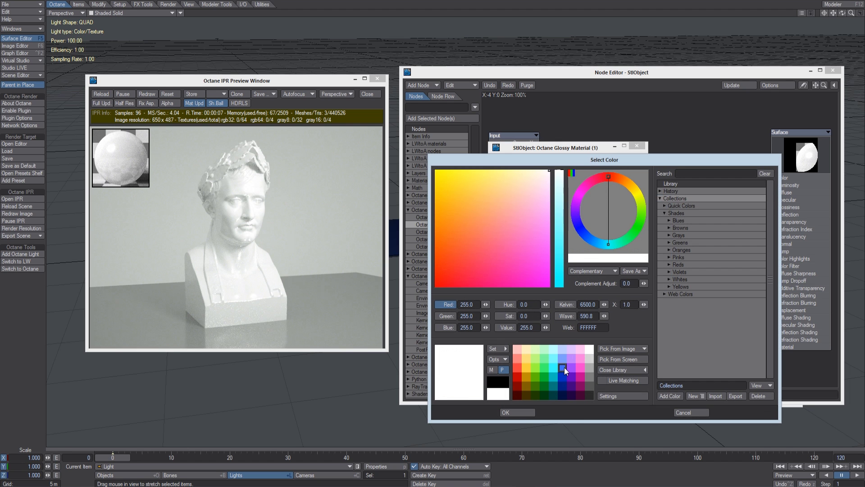
pyautogui.click(564, 367)
pyautogui.click(522, 413)
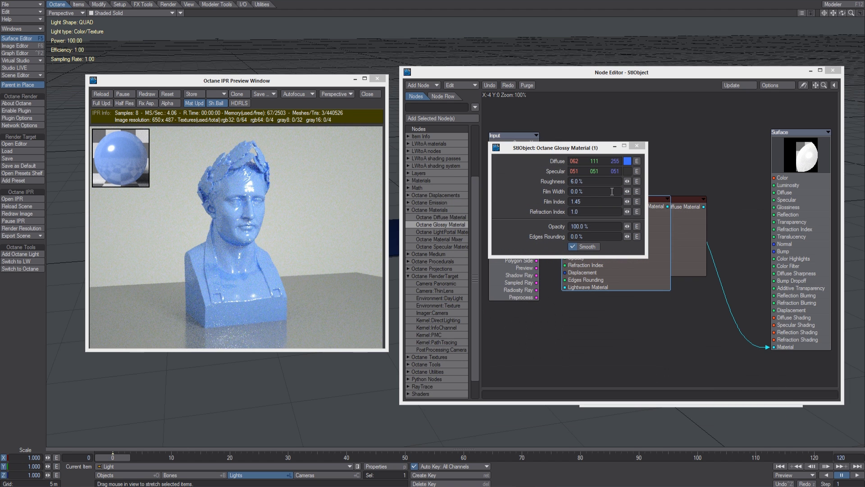
# Try a pure white specular color, RGB 255, 255, 255, on the bust's glossy material.
pyautogui.click(626, 171)
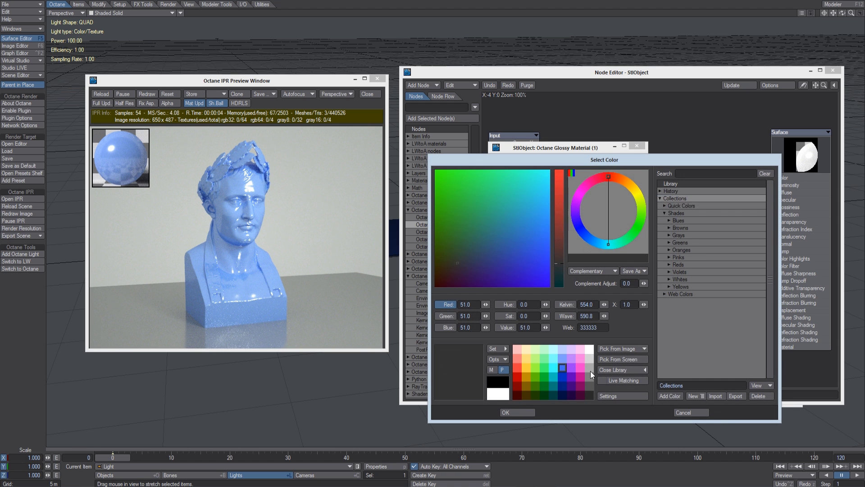
pyautogui.click(588, 349)
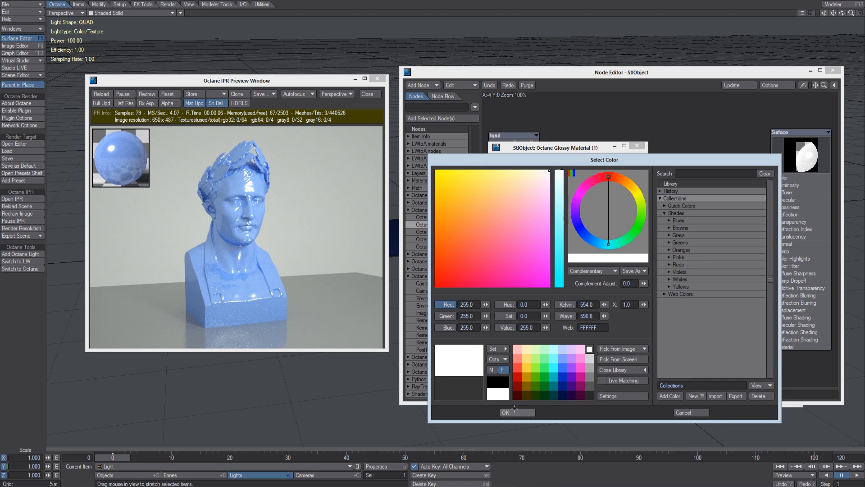
pyautogui.click(513, 412)
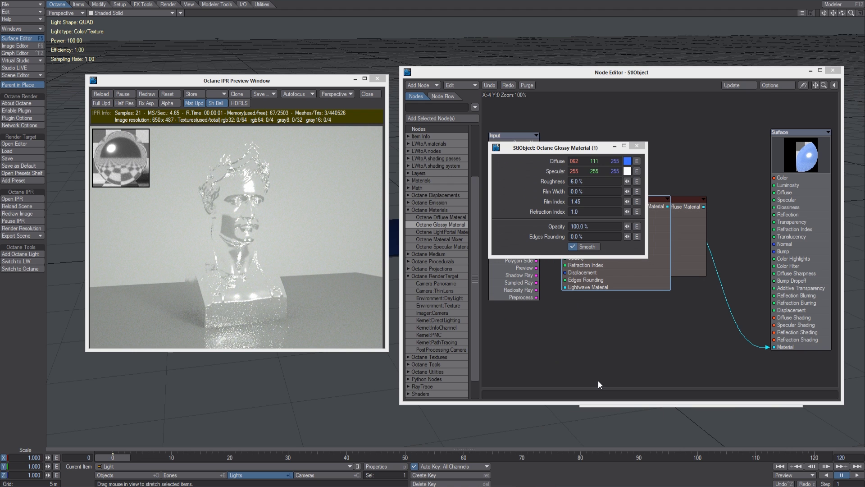
# Set the bust's glossy material specular color to dark gray, RGB 85, 85, 85.
pyautogui.click(627, 173)
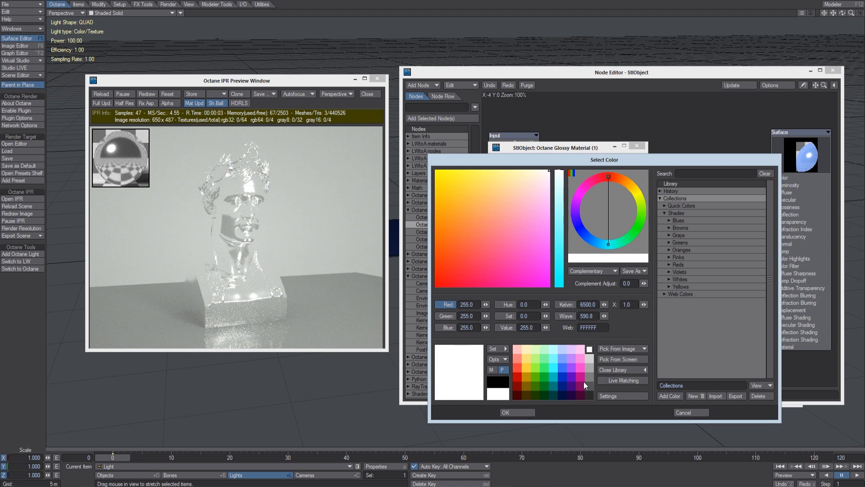
pyautogui.click(589, 385)
pyautogui.click(514, 412)
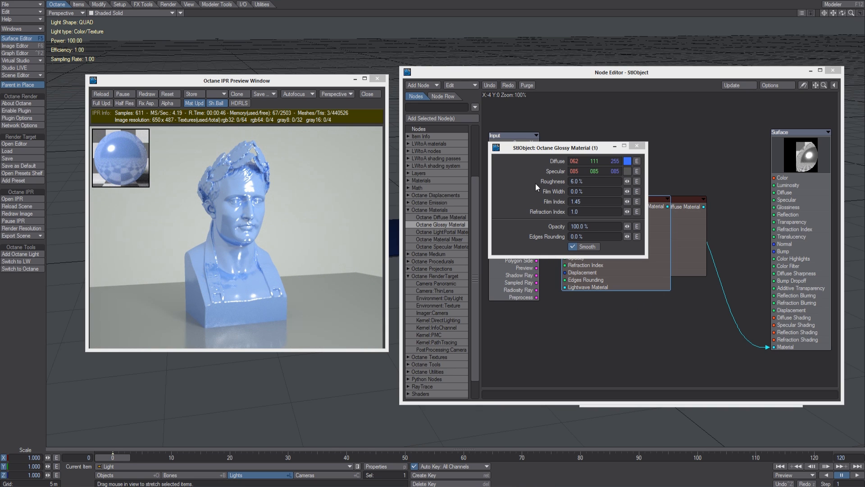
# Try roughness values of 0% and 10% on the bust's glossy material and compare them in the IPR preview.
pyautogui.click(584, 181)
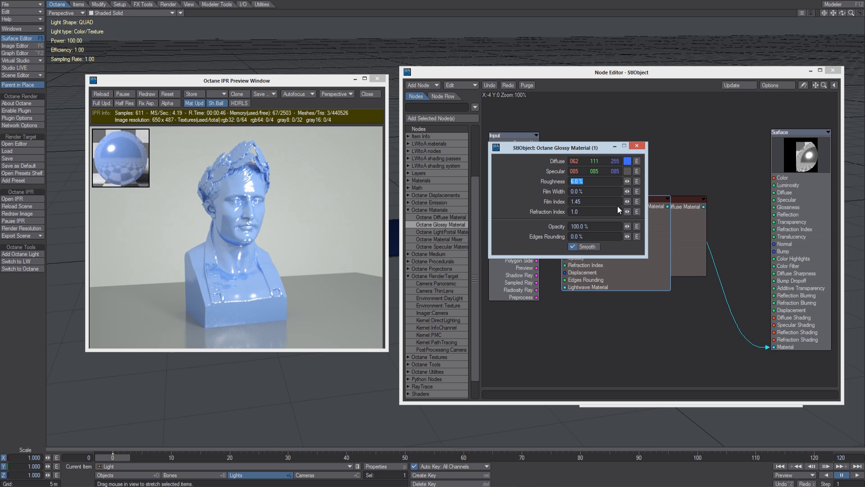
pyautogui.write('0')
pyautogui.press('Tab')
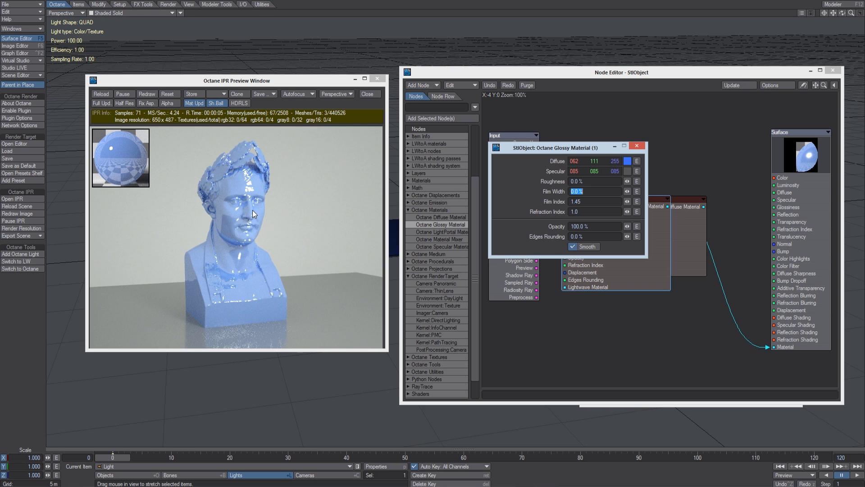
pyautogui.click(590, 182)
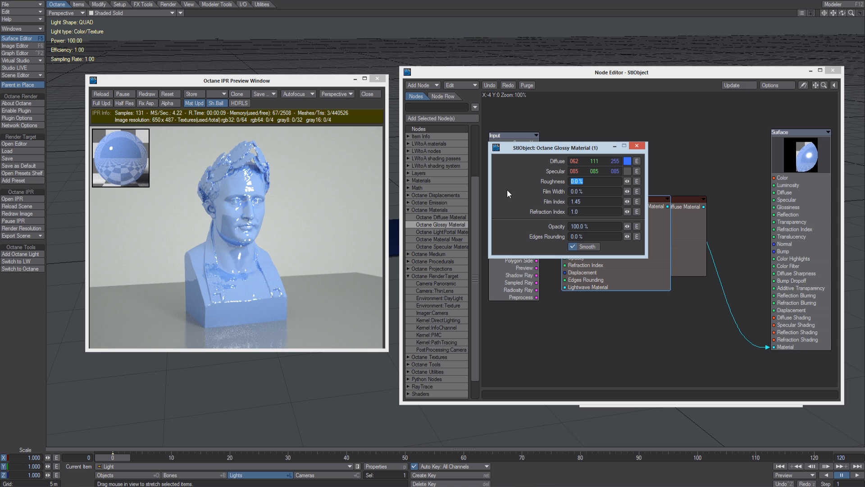
pyautogui.write('10')
pyautogui.press('Return')
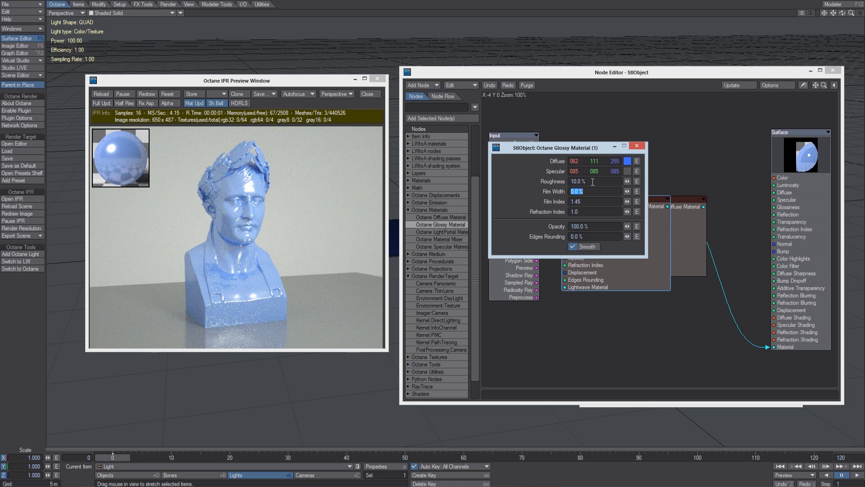
# Try higher roughness values of 50%, 80% and again 50% on the bust's glossy material in the IPR preview.
pyautogui.click(592, 181)
pyautogui.write('50')
pyautogui.press('Return')
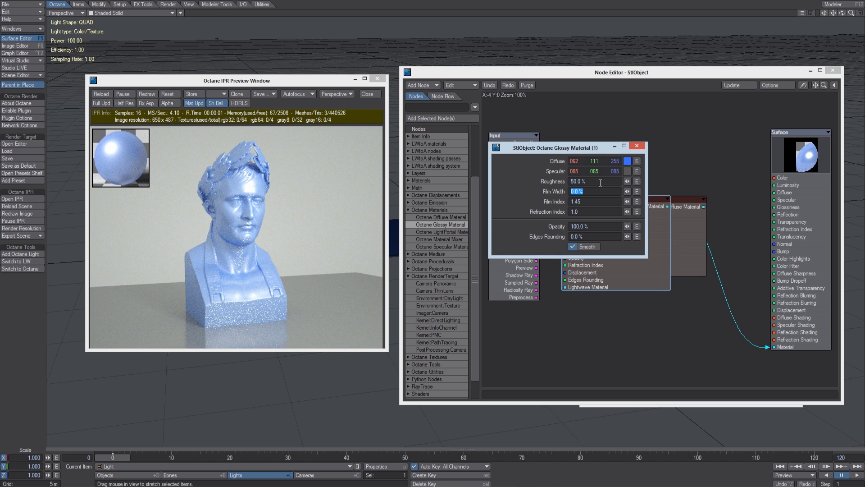
pyautogui.click(600, 182)
pyautogui.write('80')
pyautogui.press('Return')
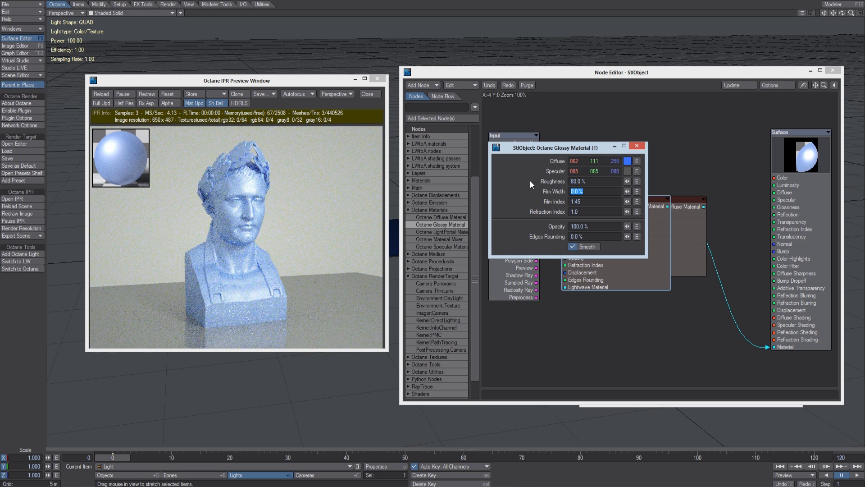
pyautogui.moveTo(593, 182); pyautogui.dragTo(523, 182)
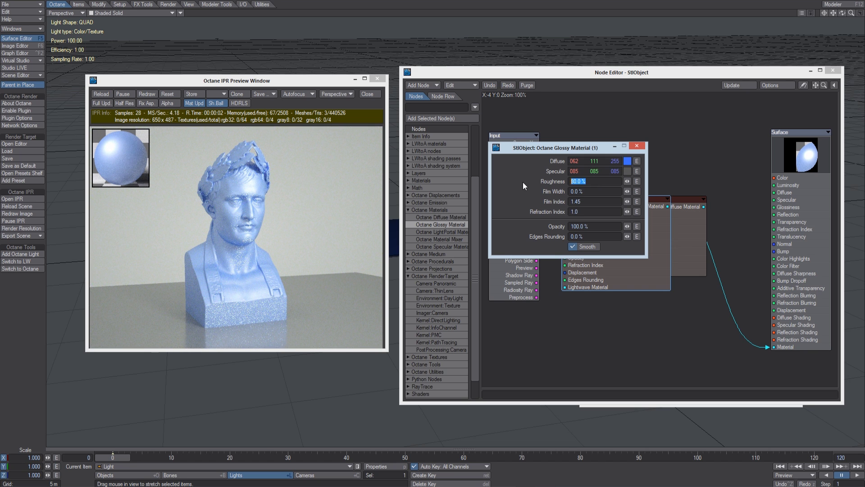
pyautogui.write('50')
pyautogui.press('Return')
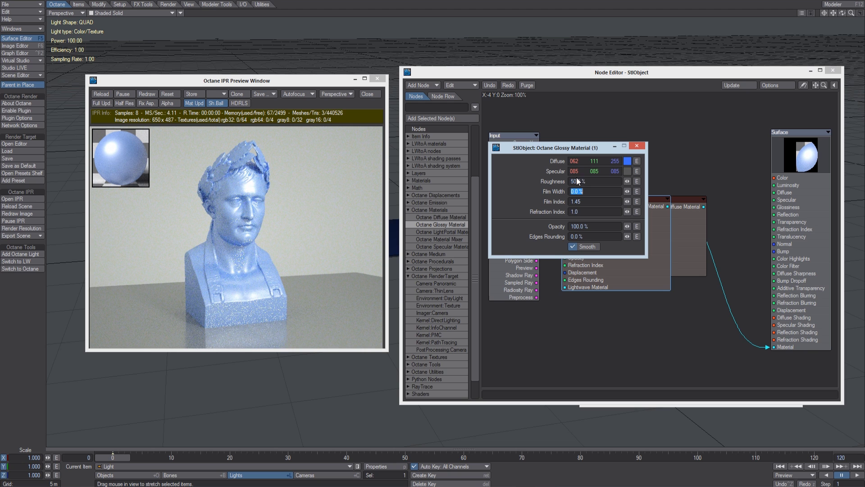
# Set the bust's glossy material roughness to 15% and close the material's properties.
pyautogui.moveTo(590, 180); pyautogui.dragTo(544, 177)
pyautogui.write('15')
pyautogui.press('Return')
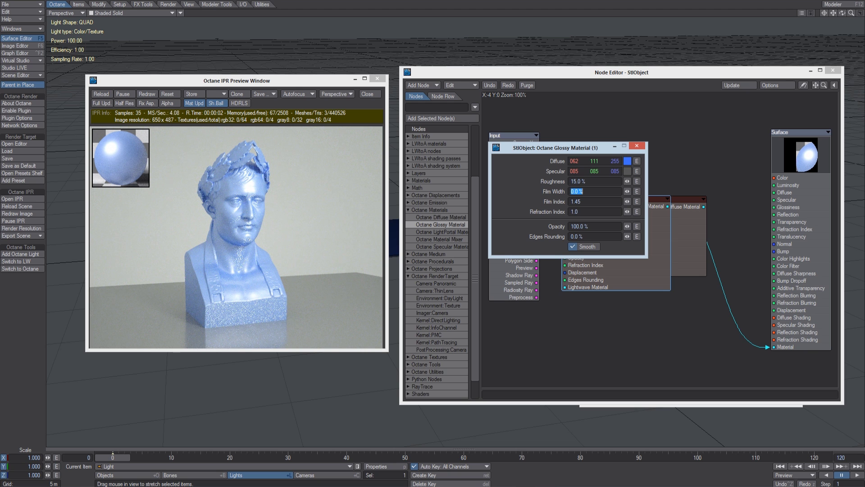
pyautogui.press('Escape')
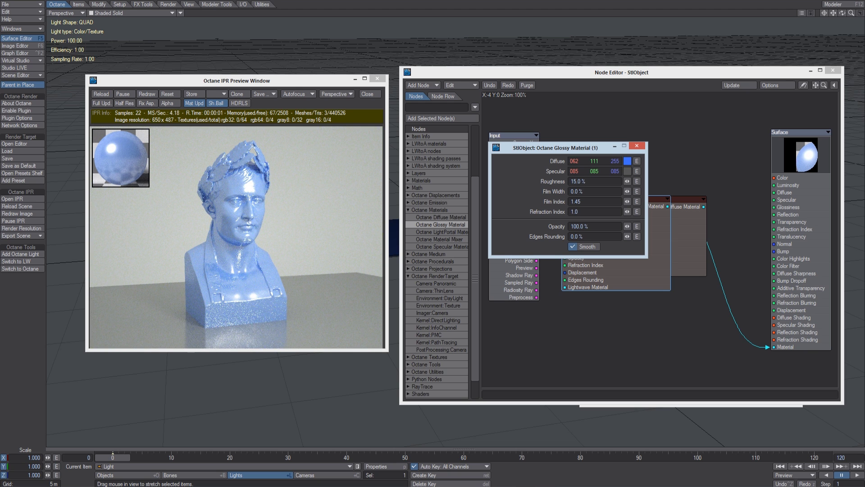
pyautogui.click(436, 298)
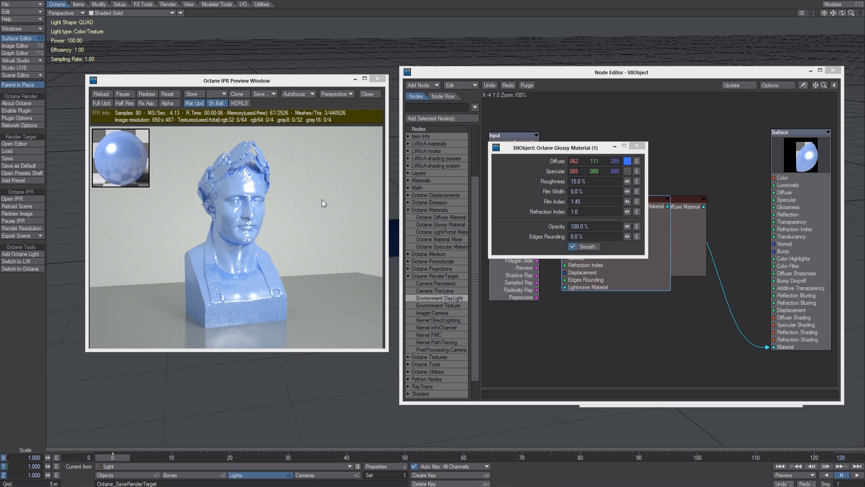
pyautogui.click(637, 146)
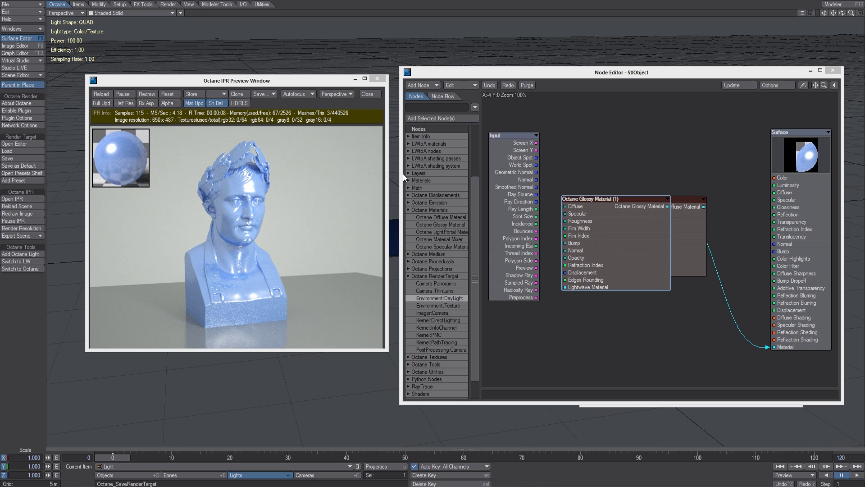
# Add a DayLight environment node to the Octane render target and connect it to the target's Environment input.
pyautogui.click(19, 143)
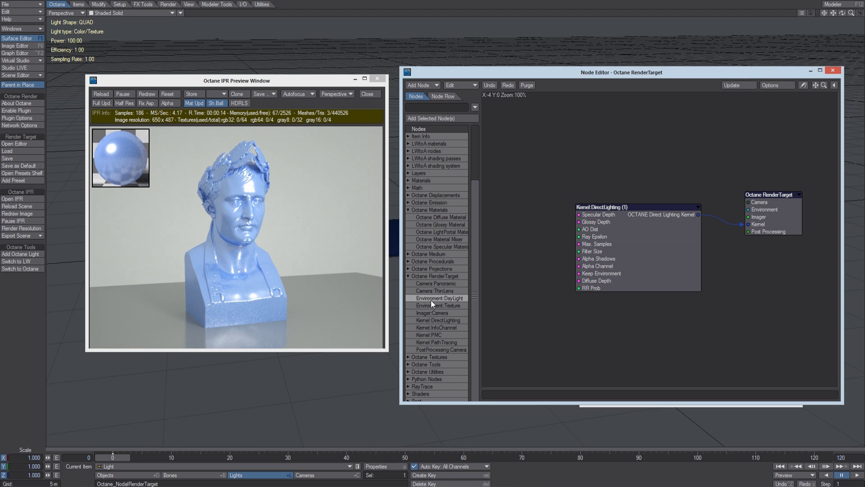
pyautogui.moveTo(442, 298); pyautogui.dragTo(668, 211)
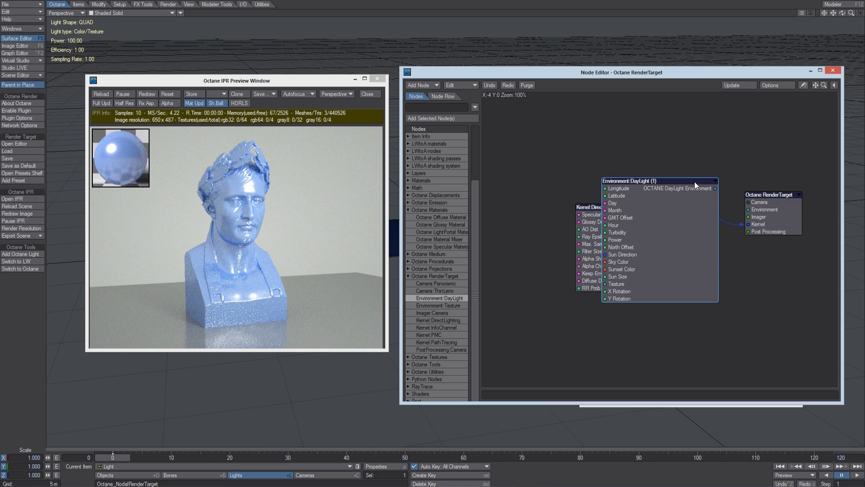
pyautogui.moveTo(694, 182); pyautogui.dragTo(747, 209)
# Set the daylight environment's sun hour to 6 in its node properties.
pyautogui.doubleClick(590, 188)
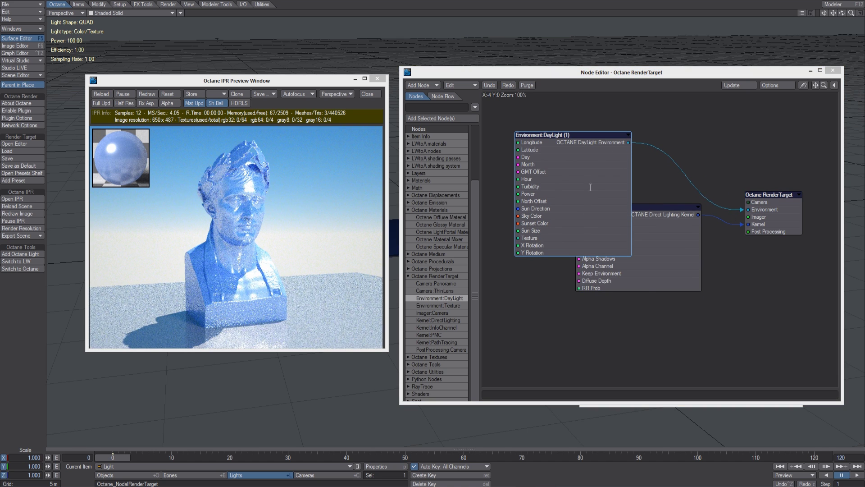
pyautogui.moveTo(562, 147); pyautogui.dragTo(567, 137)
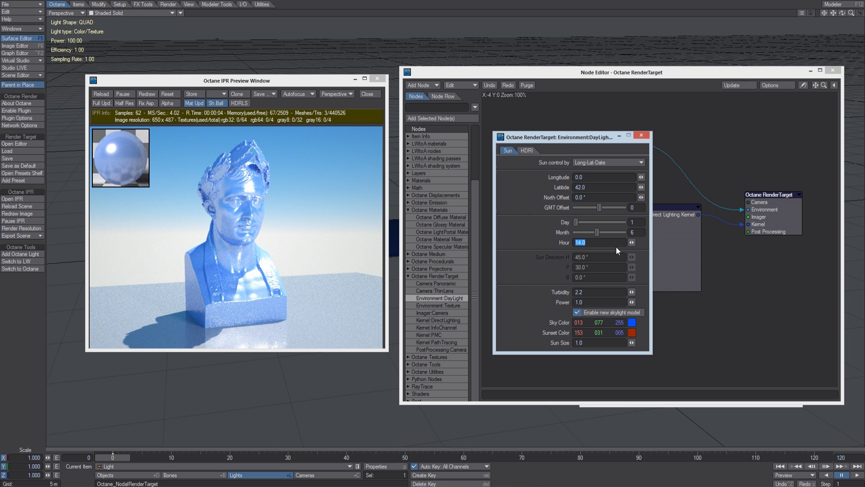
pyautogui.write('6')
pyautogui.press('Tab')
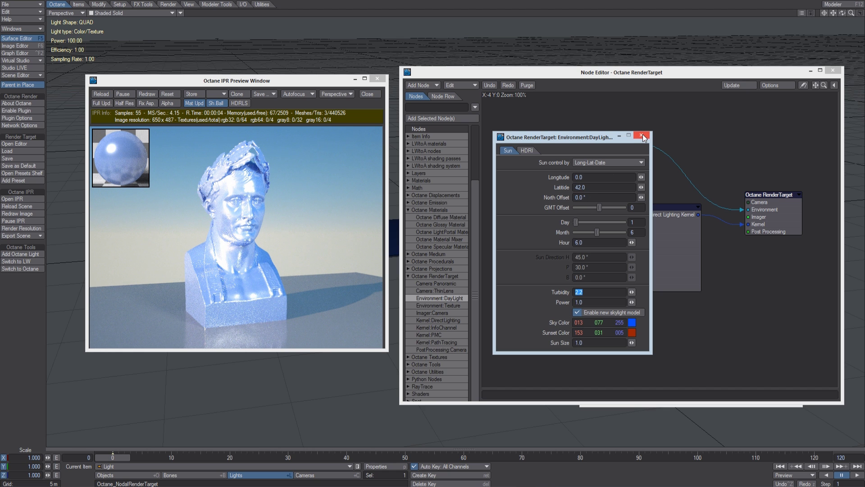
# Set the quad light's power to 0 so only the daylight illuminates the scene, and close the light's properties.
pyautogui.click(319, 84)
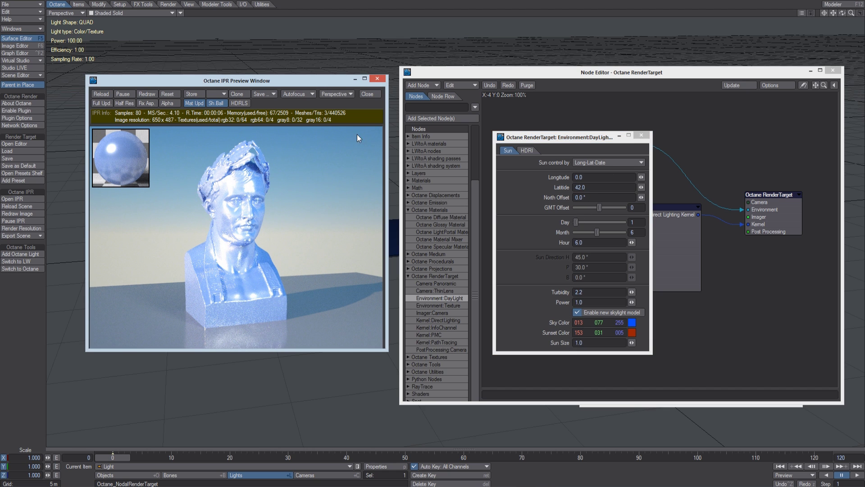
pyautogui.press('p')
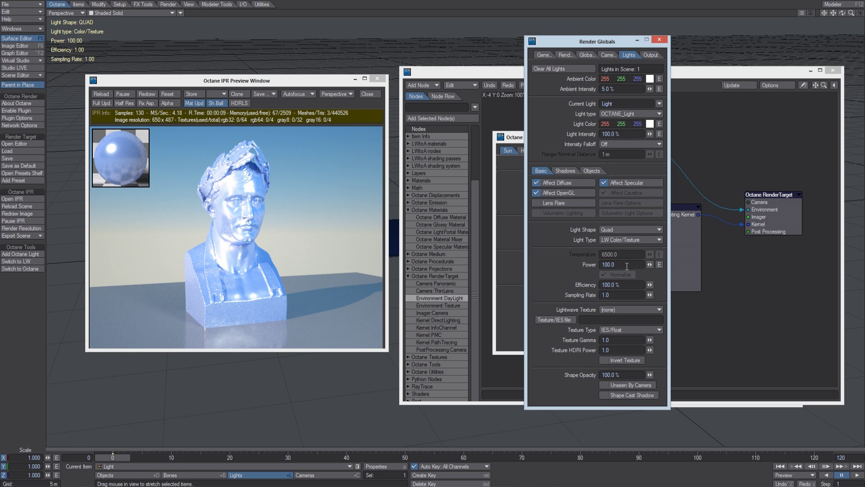
pyautogui.write('0')
pyautogui.press('Return')
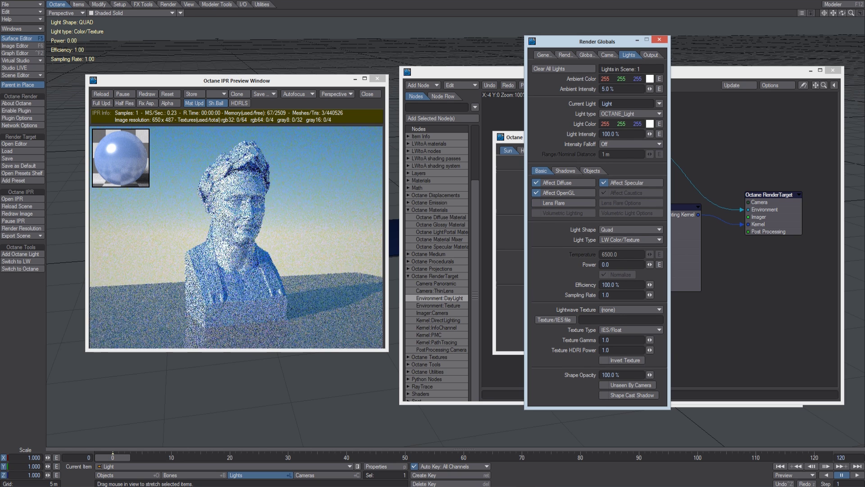
pyautogui.click(339, 87)
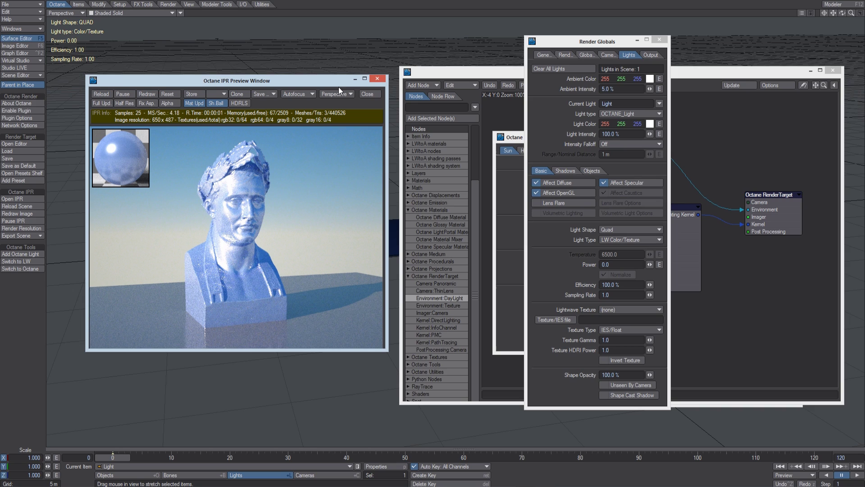
pyautogui.click(659, 39)
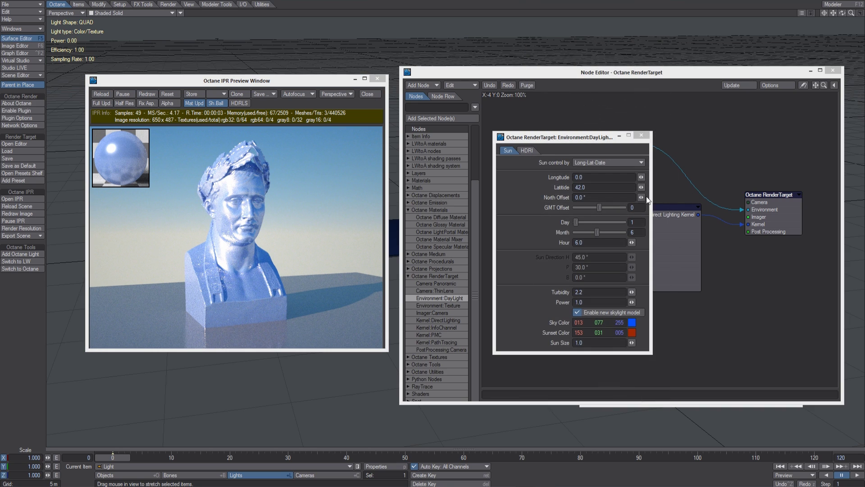
# Try sun hours of 9.2, 14 and 20 on the daylight environment and compare the lighting in the IPR preview.
pyautogui.moveTo(631, 242); pyautogui.dragTo(681, 242)
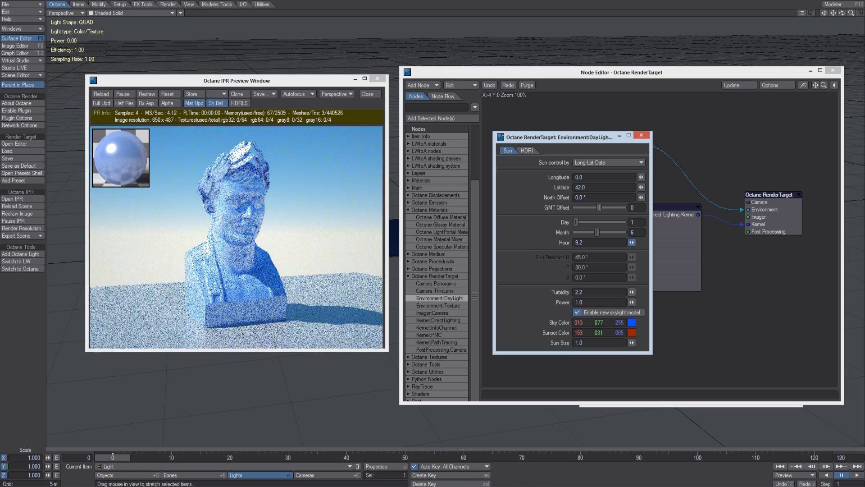
pyautogui.click(588, 244)
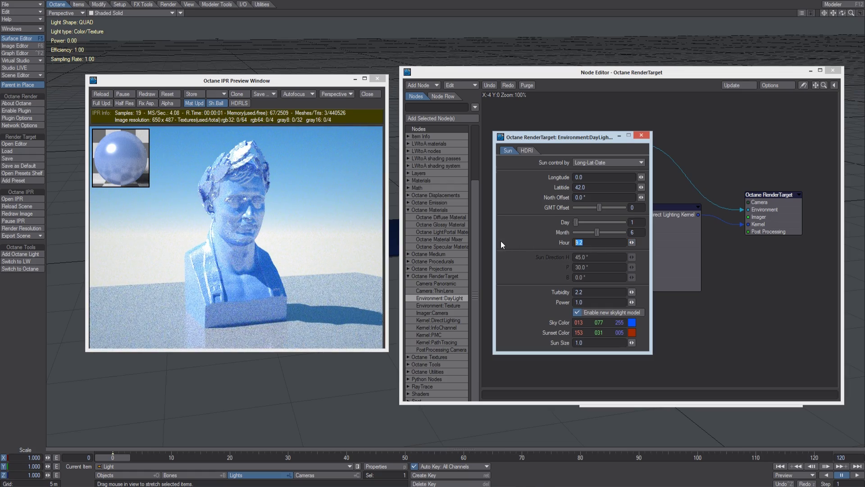
pyautogui.write('14')
pyautogui.press('Tab')
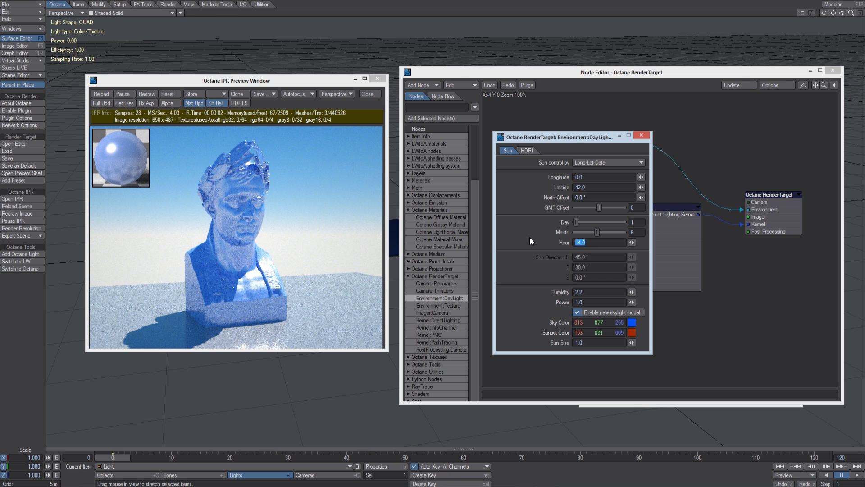
pyautogui.write('20')
pyautogui.press('Tab')
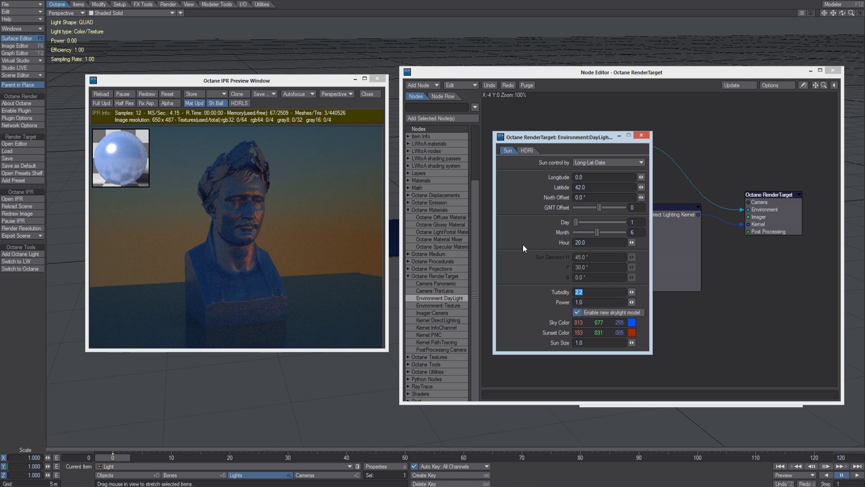
# Try a daylight hour of 0 and then set it to 2 for a night-time environment.
pyautogui.moveTo(591, 245); pyautogui.dragTo(524, 245)
pyautogui.write('0')
pyautogui.press('Tab')
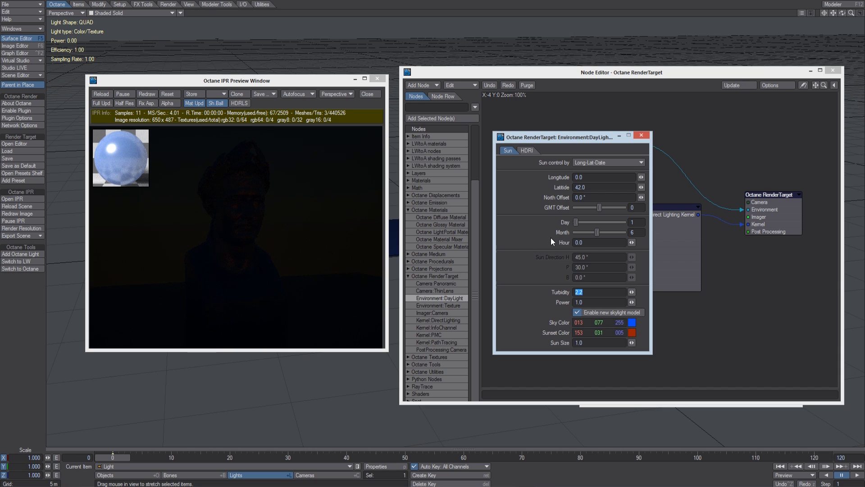
pyautogui.write('2')
pyautogui.press('Tab')
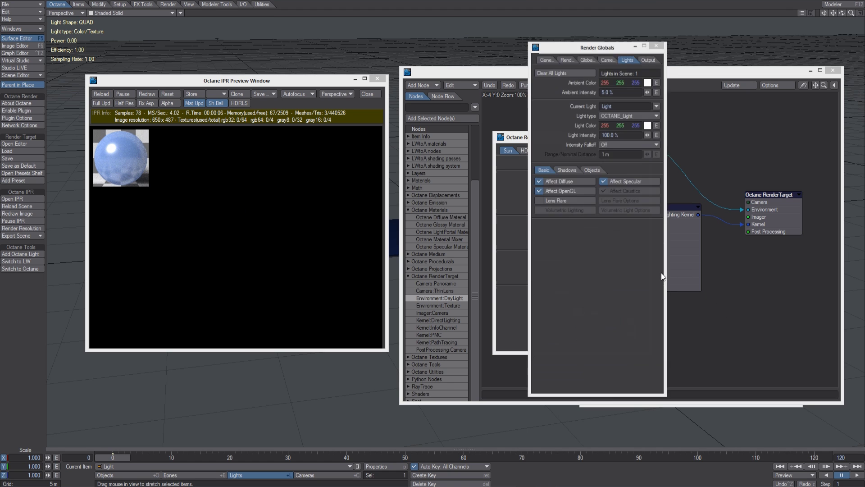
# Set the quad light's power back to 100 and close the light properties, render target and Surface Editor windows.
pyautogui.press('p')
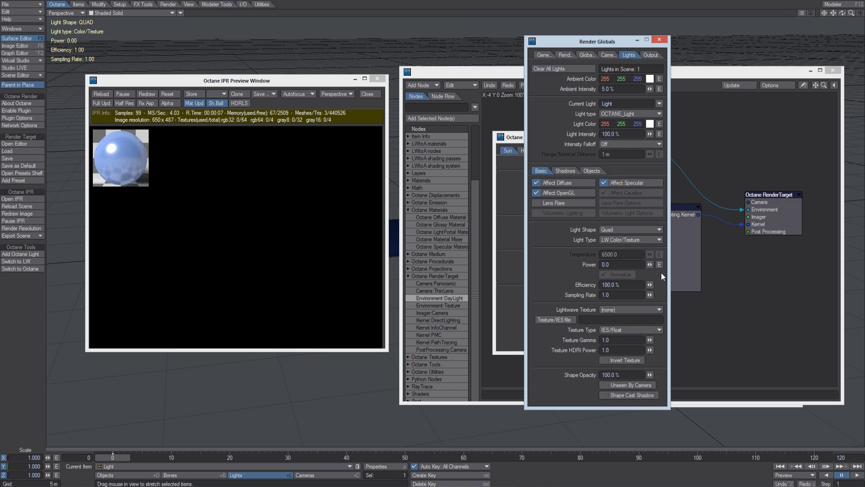
pyautogui.click(612, 264)
pyautogui.write('100')
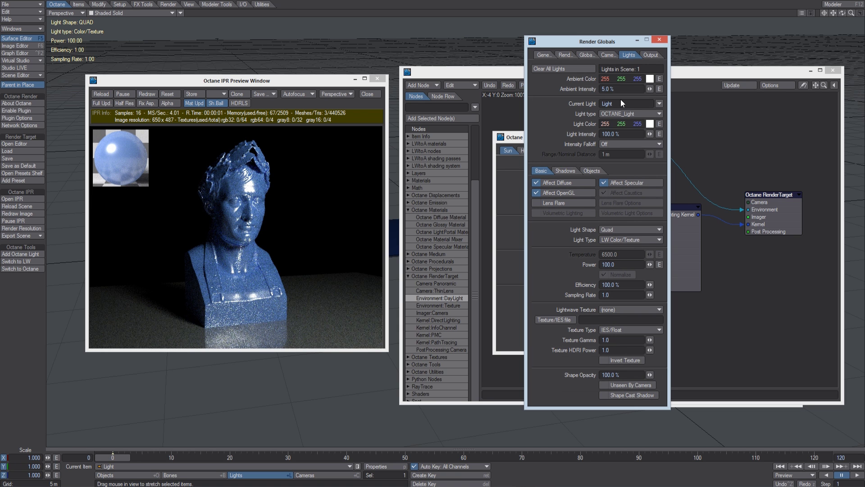
pyautogui.click(660, 40)
pyautogui.click(833, 71)
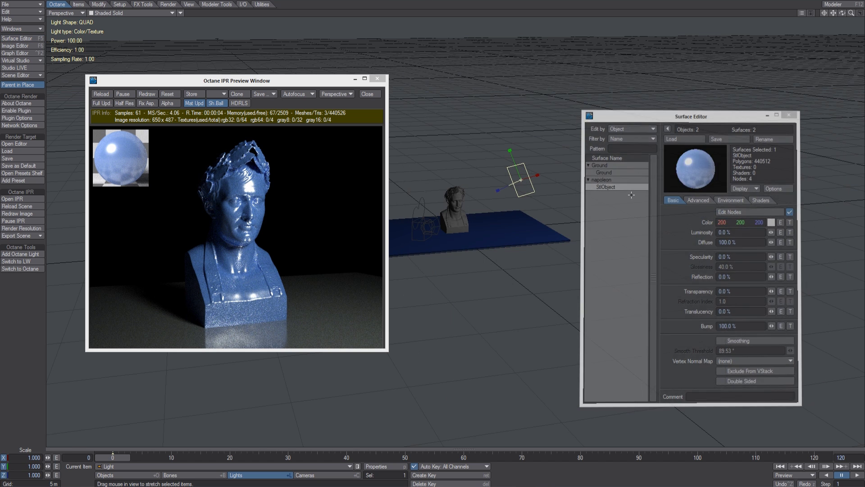
pyautogui.click(791, 111)
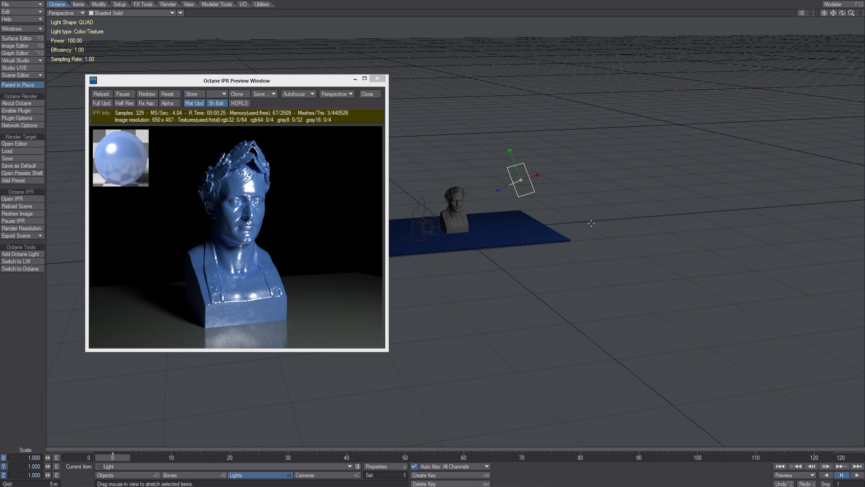
# Move the quad light near the bust to about X 417 mm, Y 4.275 m, Z 5.678 m.
pyautogui.press('t')
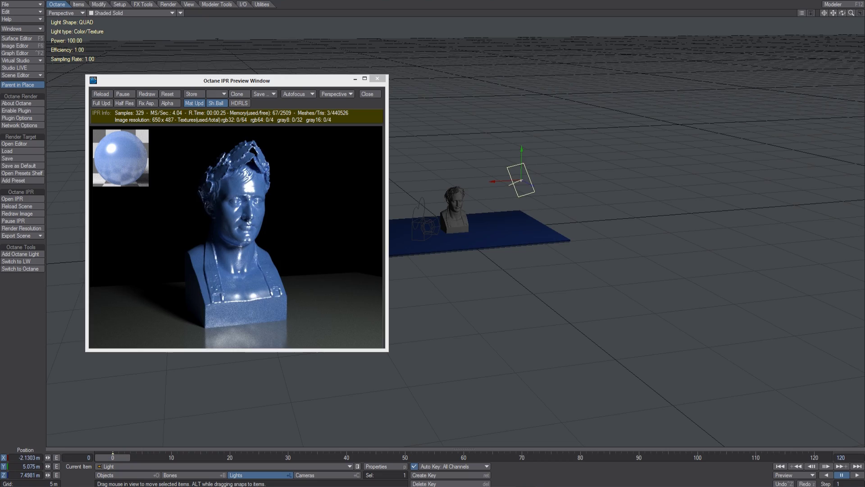
pyautogui.moveTo(516, 182); pyautogui.dragTo(398, 192)
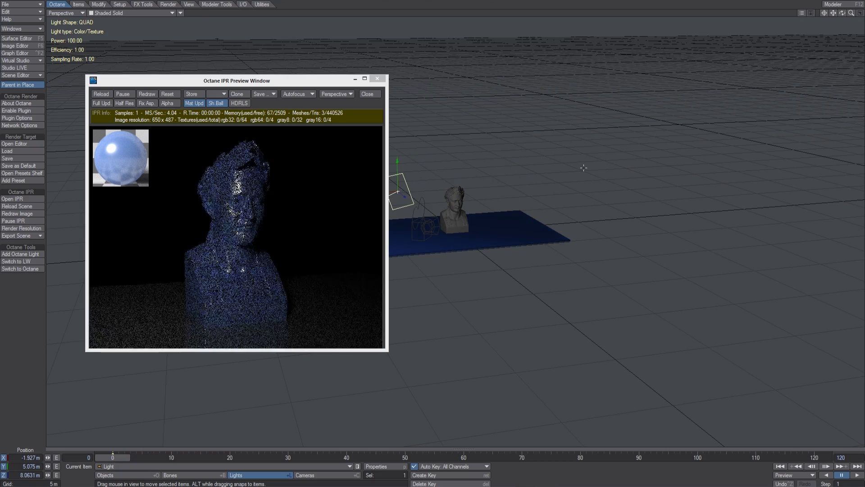
pyautogui.scroll(3, 491, 234)
pyautogui.moveTo(491, 234); pyautogui.dragTo(644, 201)
pyautogui.moveTo(520, 199)
pyautogui.mouseDown(button='right')
pyautogui.moveTo(520, 284)
pyautogui.moveTo(520, 182)
pyautogui.mouseUp(button='right')
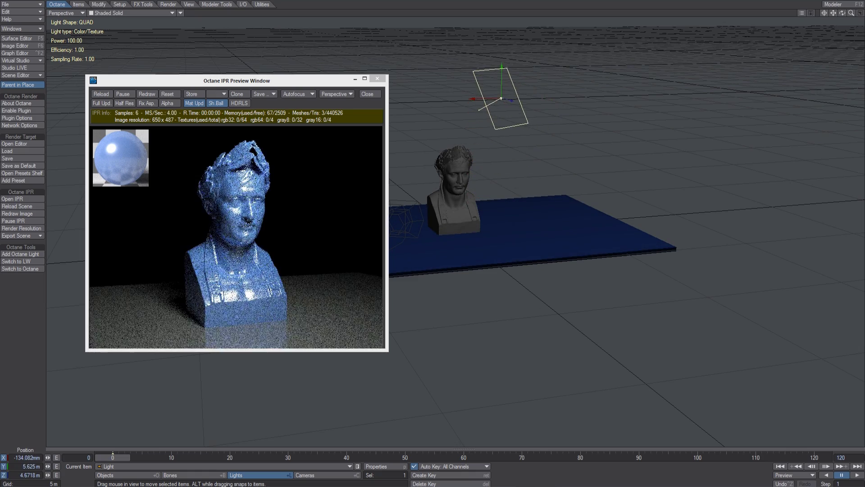
pyautogui.moveTo(520, 182); pyautogui.dragTo(533, 210)
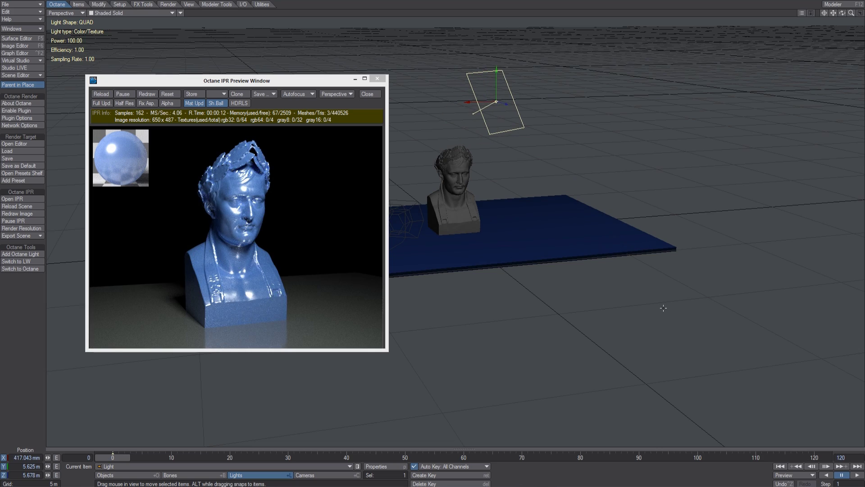
pyautogui.moveTo(496, 70); pyautogui.dragTo(495, 113)
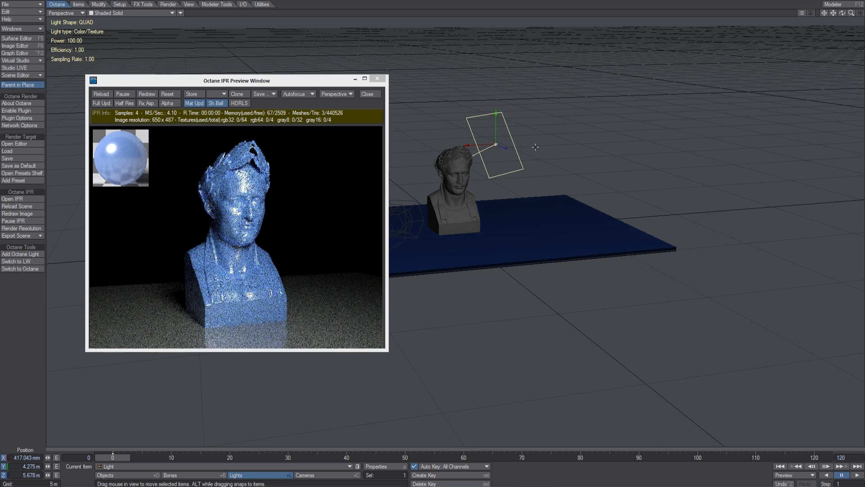
# Shrink the quad light to a scale of about 0.672 and reposition it slightly beside the bust.
pyautogui.hotkey('shift', 'h')
pyautogui.moveTo(505, 211)
pyautogui.mouseDown()
pyautogui.moveTo(543, 211)
pyautogui.moveTo(488, 211)
pyautogui.moveTo(509, 211)
pyautogui.moveTo(498, 211)
pyautogui.mouseUp()
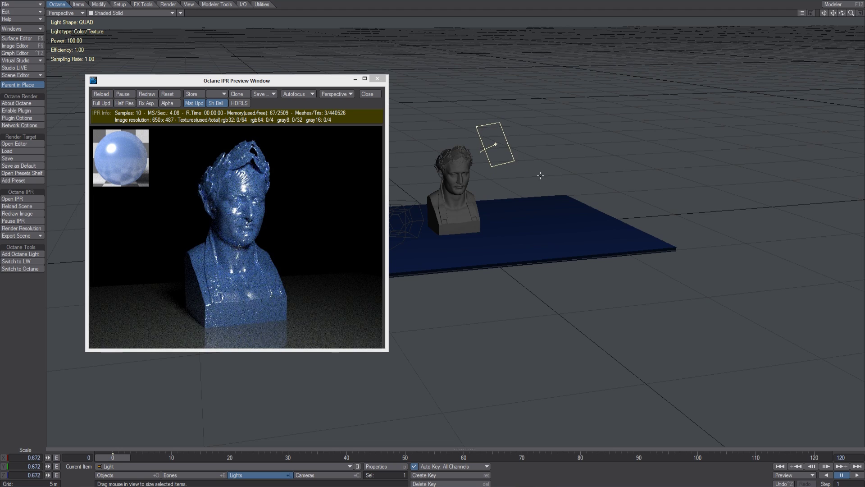
pyautogui.press('t')
pyautogui.moveTo(547, 142)
pyautogui.mouseDown()
pyautogui.moveTo(617, 152)
pyautogui.moveTo(544, 137)
pyautogui.mouseUp()
# Set the quad light's rotation to heading 0° and pitch 90° so it points straight down.
pyautogui.write('y: 1.')
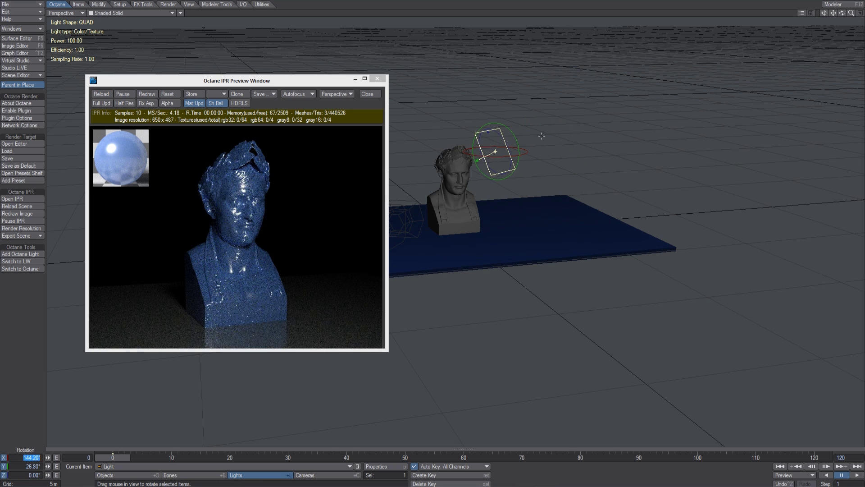
pyautogui.write('0')
pyautogui.press('Tab')
pyautogui.write('90')
pyautogui.press('Tab')
pyautogui.press('Return')
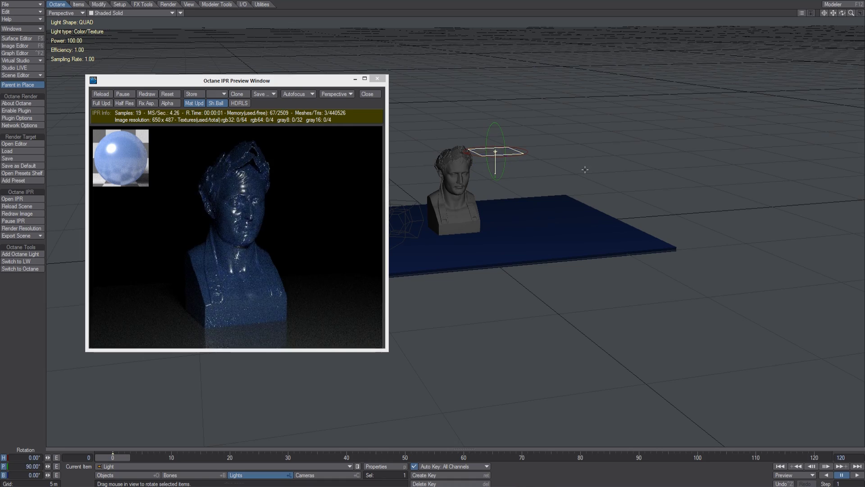
# Raise the quad light above the bust and enlarge it to a scale of about 0.956.
pyautogui.press('t')
pyautogui.moveTo(585, 168); pyautogui.dragTo(543, 165)
pyautogui.moveTo(454, 118); pyautogui.dragTo(453, 66)
pyautogui.moveTo(454, 96)
pyautogui.mouseDown()
pyautogui.moveTo(530, 92)
pyautogui.moveTo(464, 92)
pyautogui.mouseUp()
pyautogui.hotkey('shift', 'h')
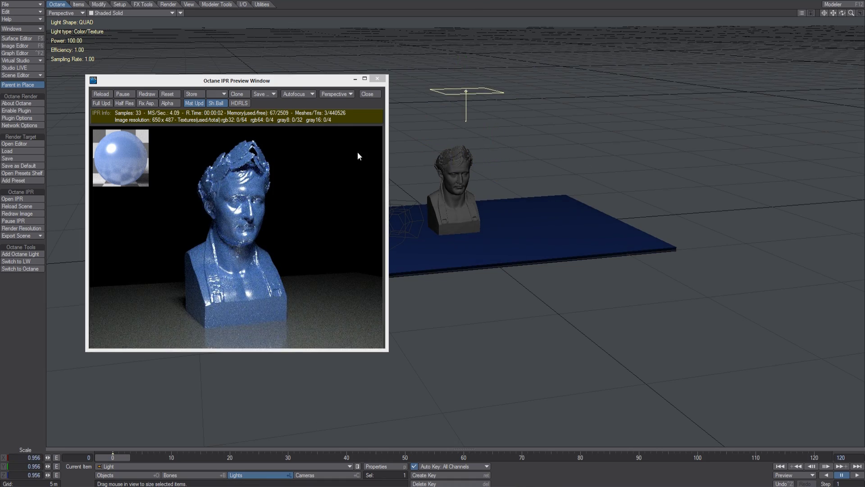
# Clone the napoleon bust twice and place the copies on either side at about X -2.77 m and X 2.35 m.
pyautogui.moveTo(329, 200); pyautogui.dragTo(263, 240)
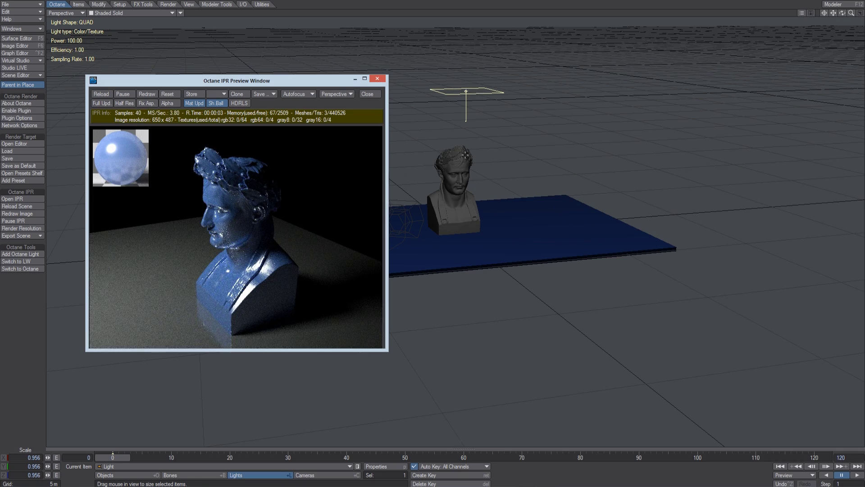
pyautogui.click(465, 153)
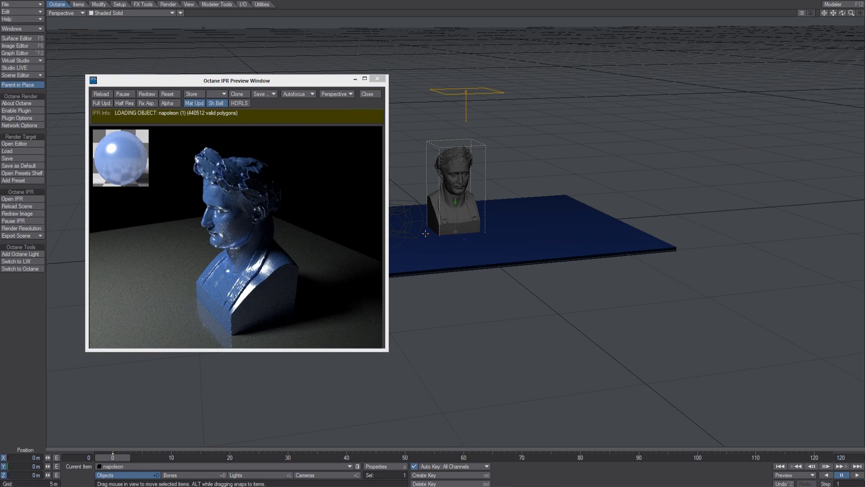
pyautogui.moveTo(426, 234)
pyautogui.mouseDown()
pyautogui.moveTo(517, 227)
pyautogui.moveTo(492, 229)
pyautogui.mouseUp()
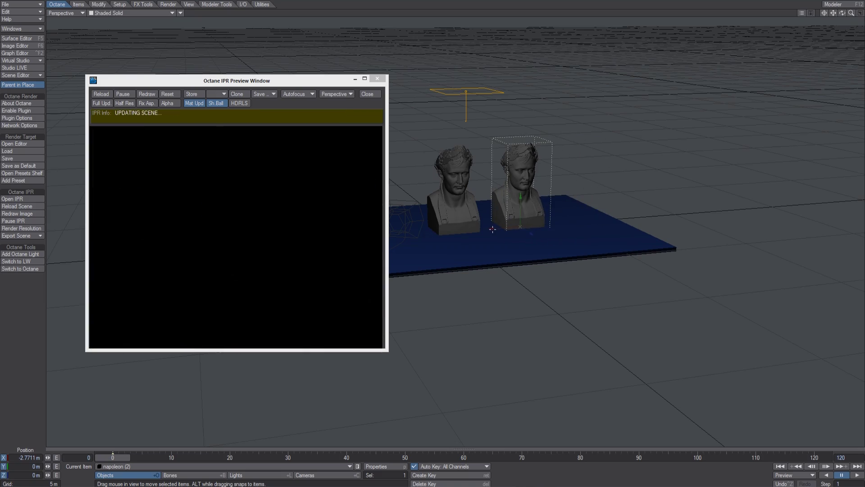
pyautogui.moveTo(520, 189); pyautogui.dragTo(406, 190)
pyautogui.moveTo(495, 140); pyautogui.dragTo(492, 140)
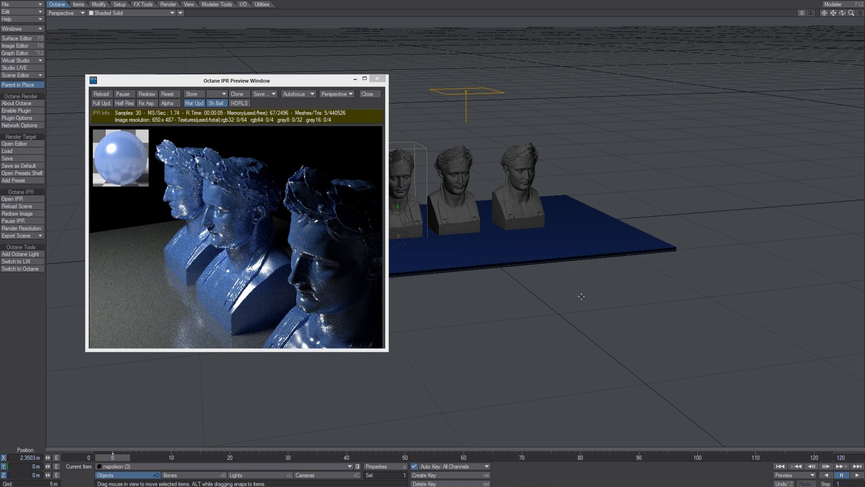
pyautogui.keyDown('alt'); pyautogui.moveTo(477, 299); pyautogui.dragTo(475, 299); pyautogui.keyUp('alt')
pyautogui.click(275, 253)
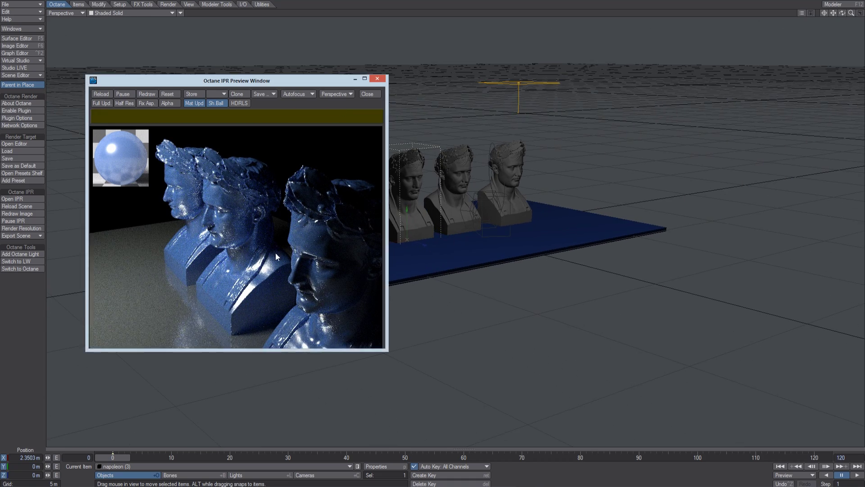